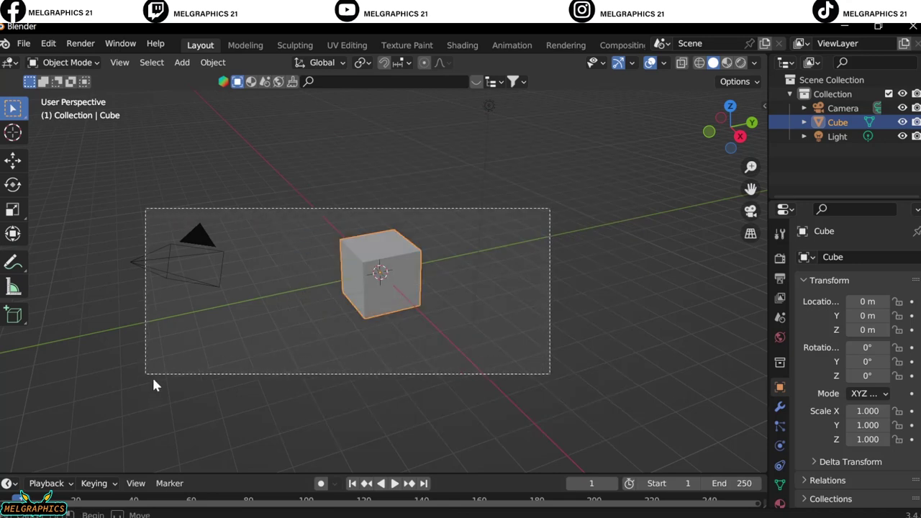
Clear the default scene and add a smooth-shaded UV sphere as the head
{"action": "key", "text": "Delete"}
{"action": "key", "text": "KP_1"}
{"action": "key", "text": "shift+a"}
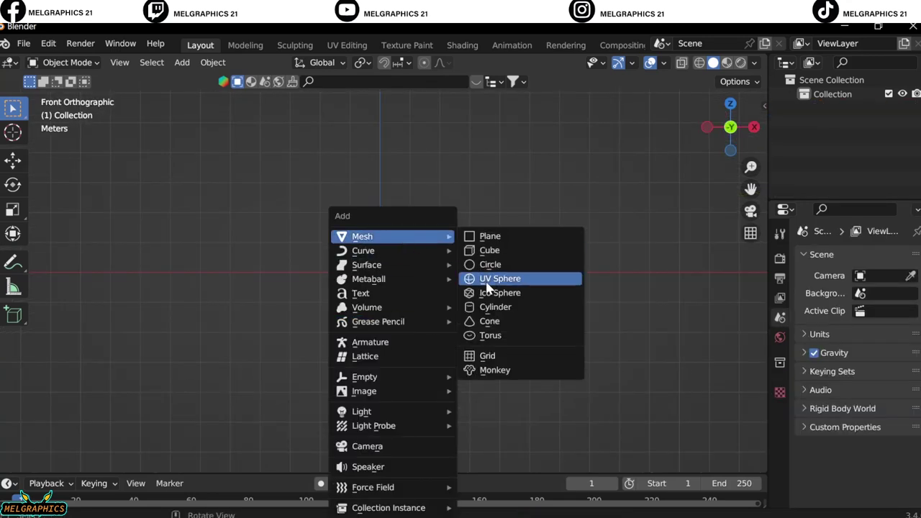
{"action": "left_click", "coordinate": [503, 221]}
{"action": "right_click", "coordinate": [365, 321]}
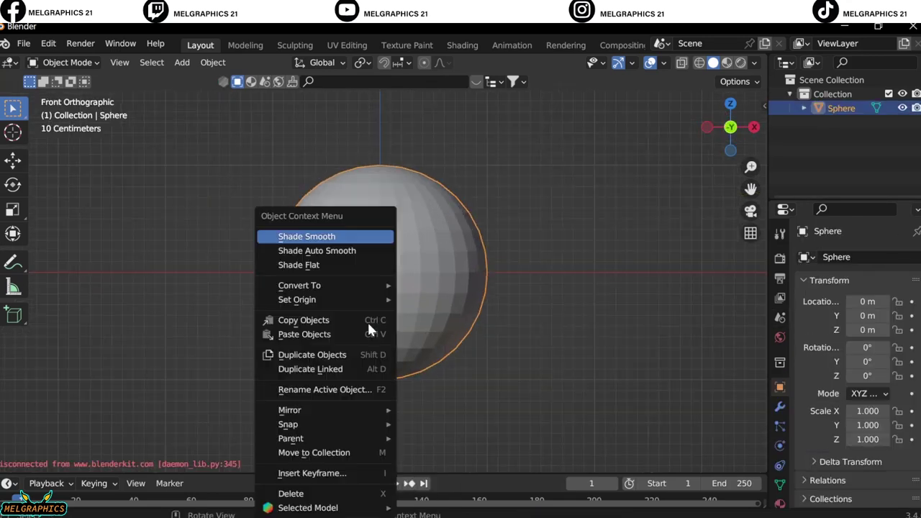
{"action": "left_click", "coordinate": [317, 234]}
Add a second, smaller UV sphere for the eye and move it onto the head
{"action": "key", "text": "shift+a"}
{"action": "left_click", "coordinate": [524, 276]}
{"action": "key", "text": "s"}
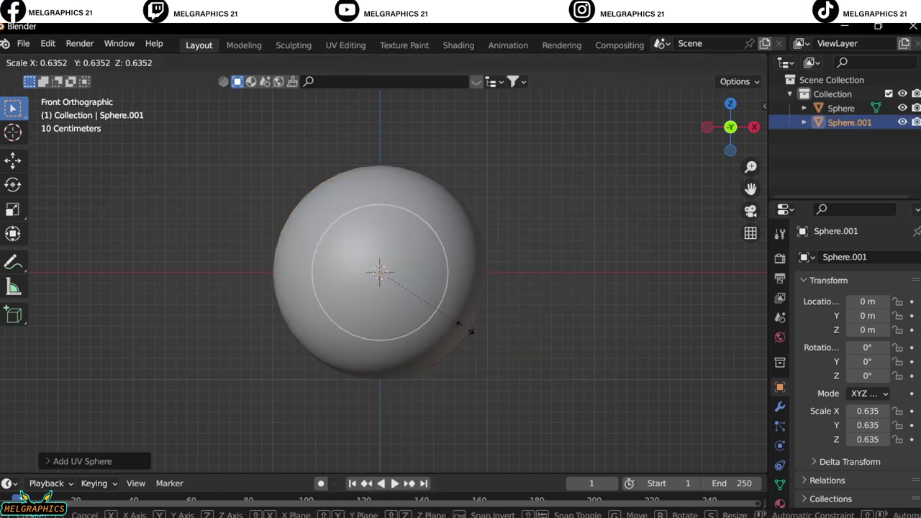
{"action": "left_click", "coordinate": [433, 308]}
{"action": "key", "text": "g"}
{"action": "left_click", "coordinate": [479, 289]}
Flatten the eye sphere to 0.179 depth, set it against the head and tilt it -6.5° on X
{"action": "key", "text": "KP_3"}
{"action": "key", "text": "g"}
{"action": "left_click", "coordinate": [375, 324]}
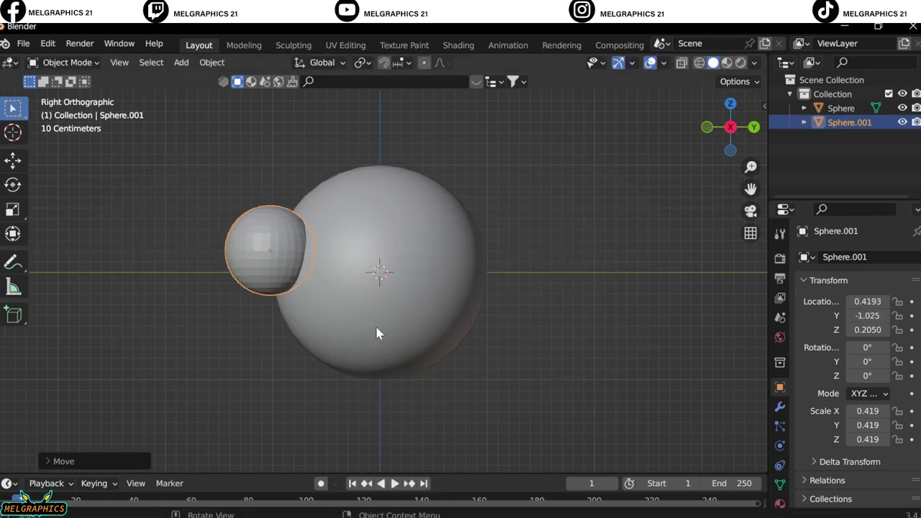
{"action": "key", "text": "n"}
{"action": "left_click_drag", "start_coordinate": [669, 281], "coordinate": [648, 281]}
{"action": "key", "text": "g"}
{"action": "key", "text": "y"}
{"action": "left_click", "coordinate": [493, 311]}
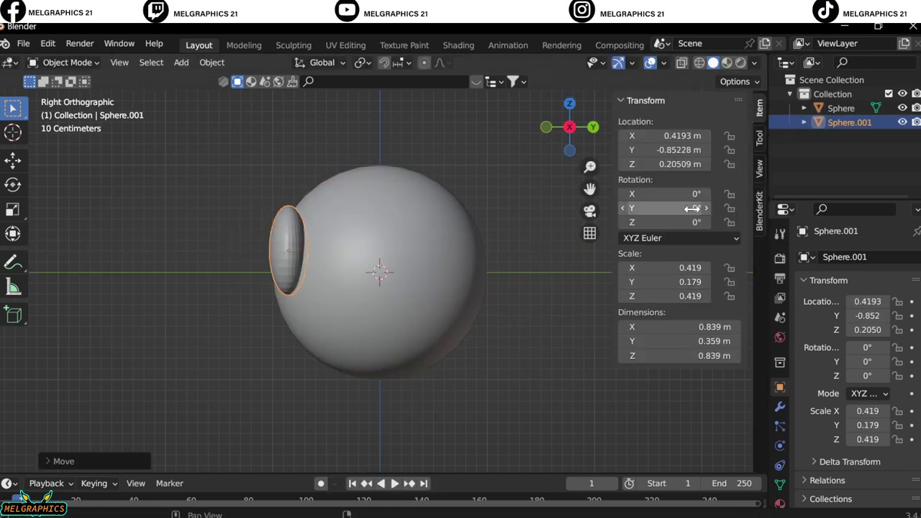
{"action": "left_click_drag", "start_coordinate": [692, 194], "coordinate": [683, 194]}
Duplicate the eye disc as a smaller copy at 0.353 scale and slide it along Y
{"action": "key", "text": "KP_1"}
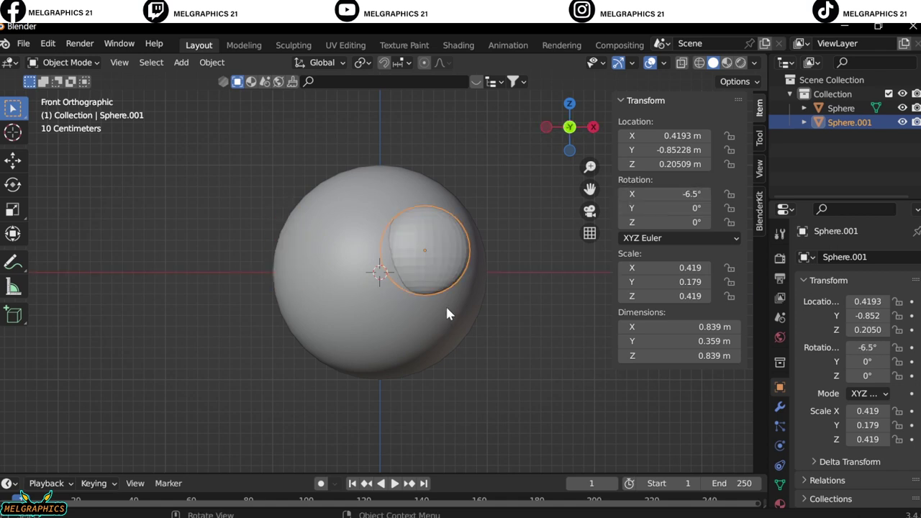
{"action": "right_click", "coordinate": [482, 358]}
{"action": "left_click", "coordinate": [485, 357]}
{"action": "key", "text": "s"}
{"action": "left_click", "coordinate": [494, 361]}
{"action": "key", "text": "KP_3"}
{"action": "key", "text": "g"}
{"action": "key", "text": "y"}
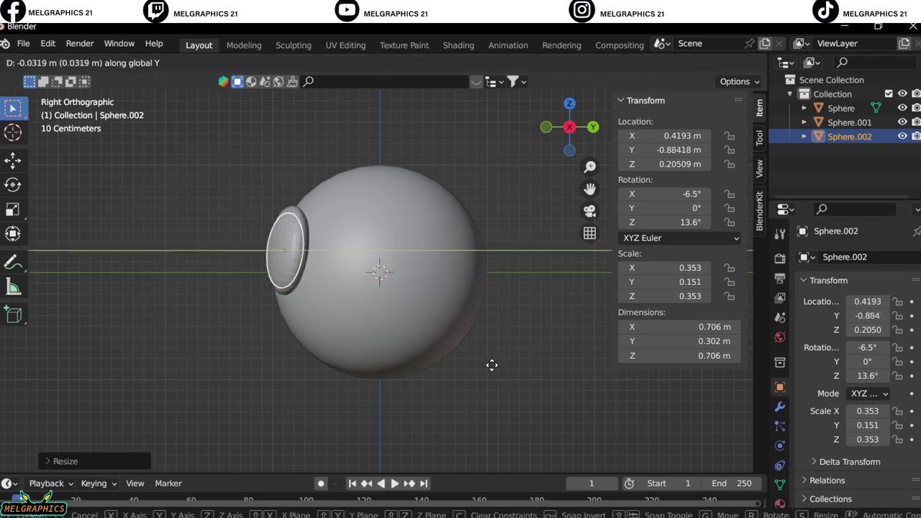
{"action": "left_click", "coordinate": [491, 365]}
Place the eyeball copy just in front of the socket along Y, checking front and side
{"action": "key", "text": "KP_1"}
{"action": "key", "text": "g"}
{"action": "key", "text": "y"}
{"action": "left_click", "coordinate": [493, 329]}
{"action": "key", "text": "KP_3"}
{"action": "key", "text": "g"}
{"action": "key", "text": "y"}
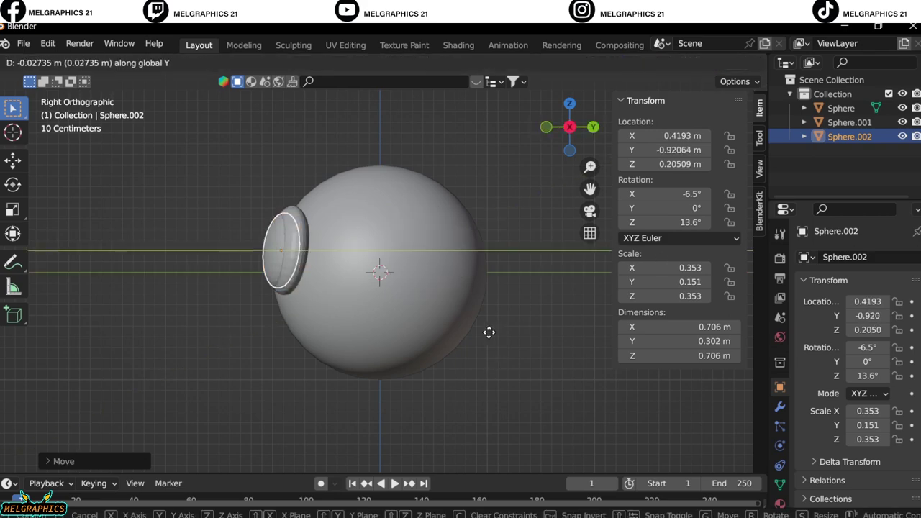
{"action": "left_click", "coordinate": [488, 332]}
{"action": "key", "text": "KP_1"}
{"action": "middle_click_drag", "start_coordinate": [506, 339], "coordinate": [458, 387]}
Rotate the eye pieces to 23.9° around Z and deselect them
{"action": "left_click", "coordinate": [389, 324]}
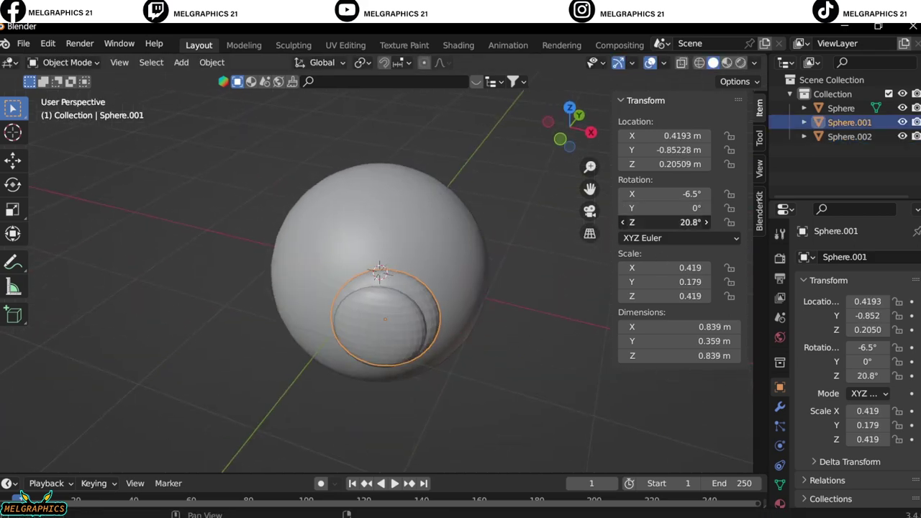
{"action": "key", "text": "ctrl+z"}
{"action": "key", "text": "ctrl+z"}
{"action": "key", "text": "ctrl+shift+z"}
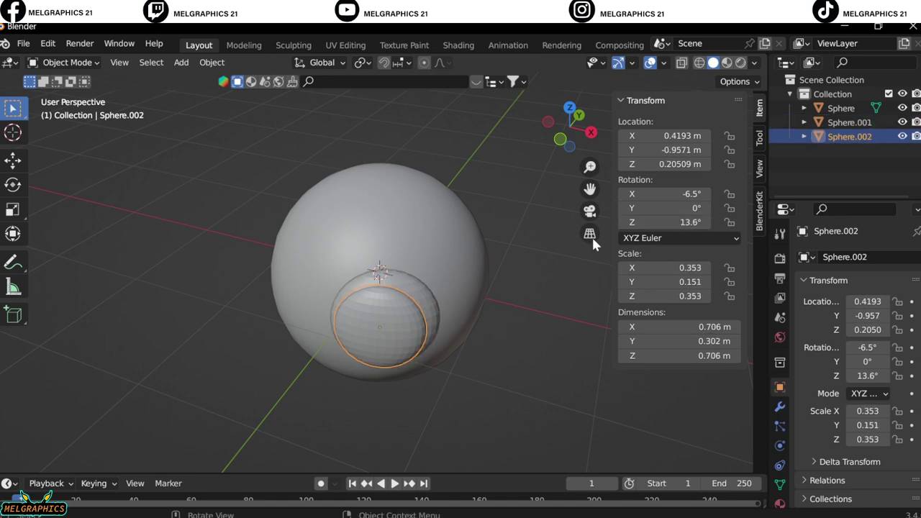
{"action": "key", "text": "KP_1"}
{"action": "left_click", "coordinate": [518, 368]}
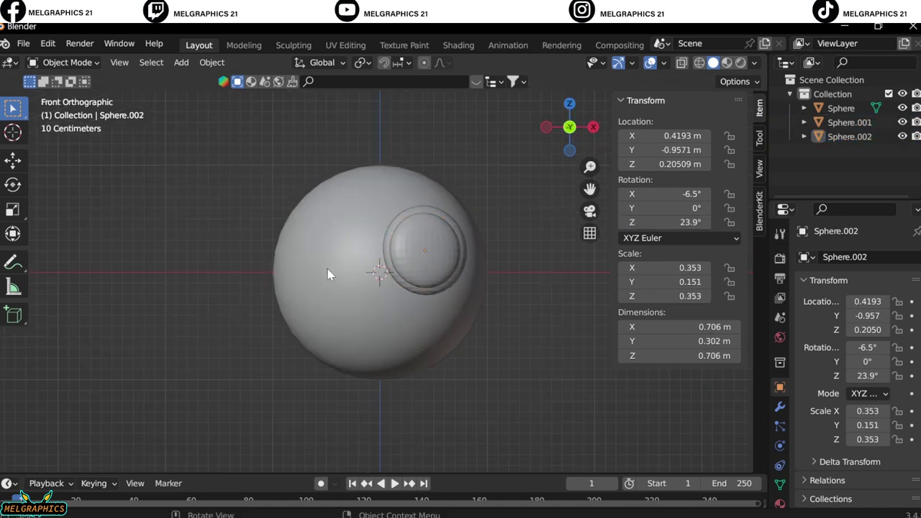
Add a UV sphere for the ear, scaled to 0.603, at X 1.1987 m beside the head
{"action": "key", "text": "shift+a"}
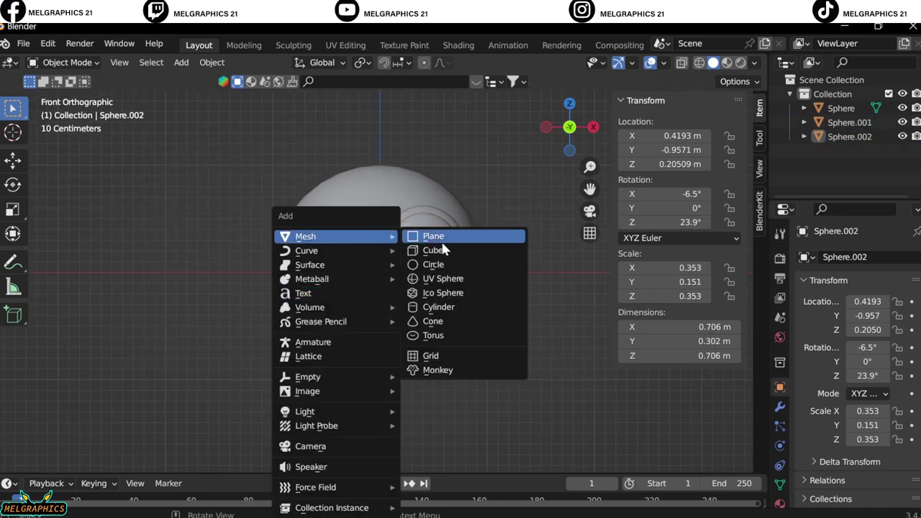
{"action": "left_click", "coordinate": [438, 275]}
{"action": "key", "text": "s"}
{"action": "left_click", "coordinate": [424, 320]}
{"action": "key", "text": "g"}
{"action": "key", "text": "y"}
{"action": "key", "text": "x"}
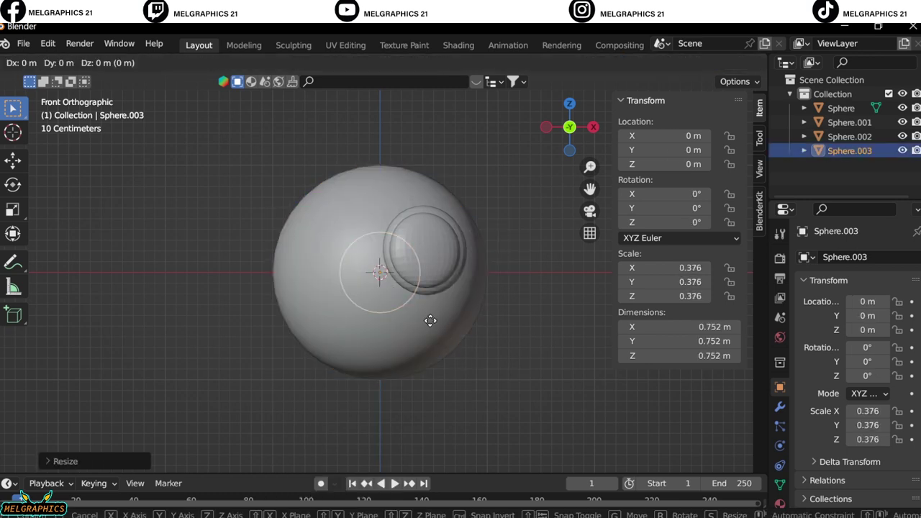
{"action": "left_click", "coordinate": [547, 321]}
{"action": "key", "text": "s"}
{"action": "left_click", "coordinate": [557, 353]}
{"action": "key", "text": "g"}
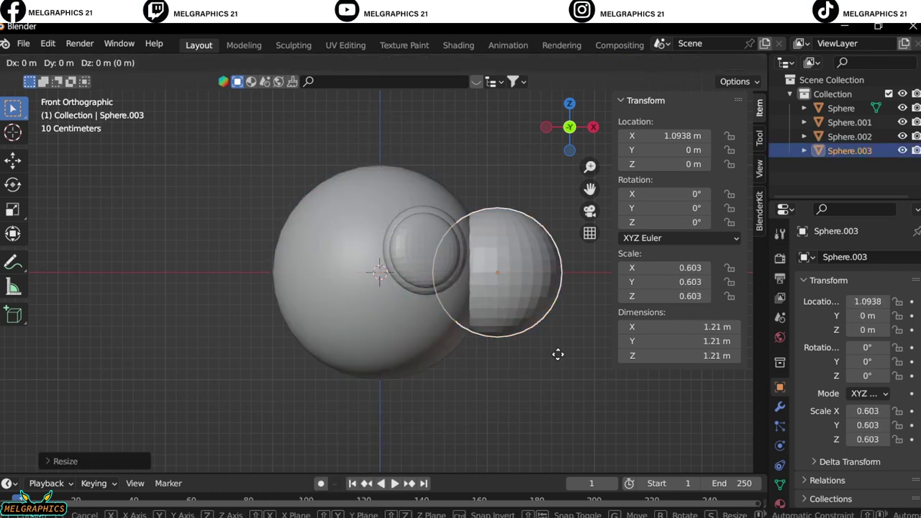
{"action": "left_click", "coordinate": [571, 360]}
In Sculpt Mode, enlarge the brush, raise its strength and carve grooves across the ear's front
{"action": "left_click", "coordinate": [67, 63]}
{"action": "left_click", "coordinate": [87, 112]}
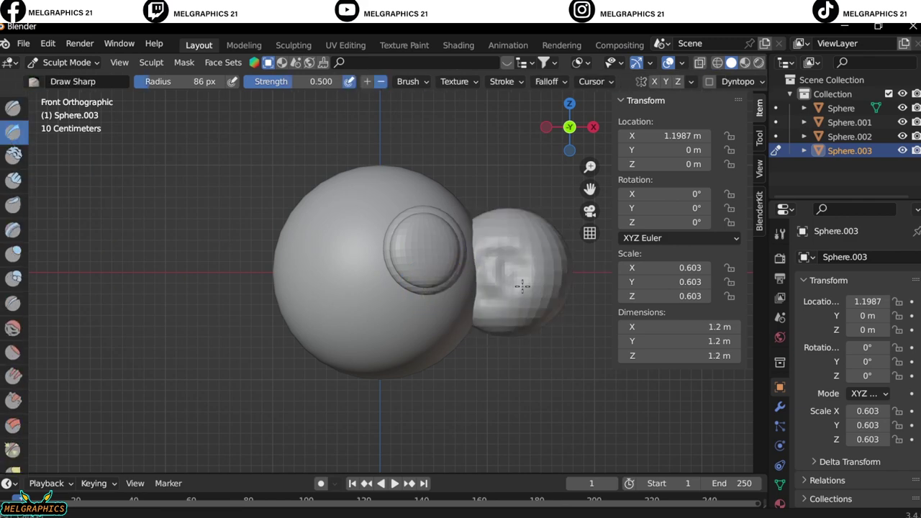
{"action": "scroll", "coordinate": [499, 299], "scroll_direction": "up", "scroll_amount": 5}
{"action": "scroll", "coordinate": [460, 259], "scroll_direction": "down", "scroll_amount": 2}
{"action": "key", "text": "shift+f"}
{"action": "left_click", "coordinate": [403, 237]}
{"action": "key", "text": "f"}
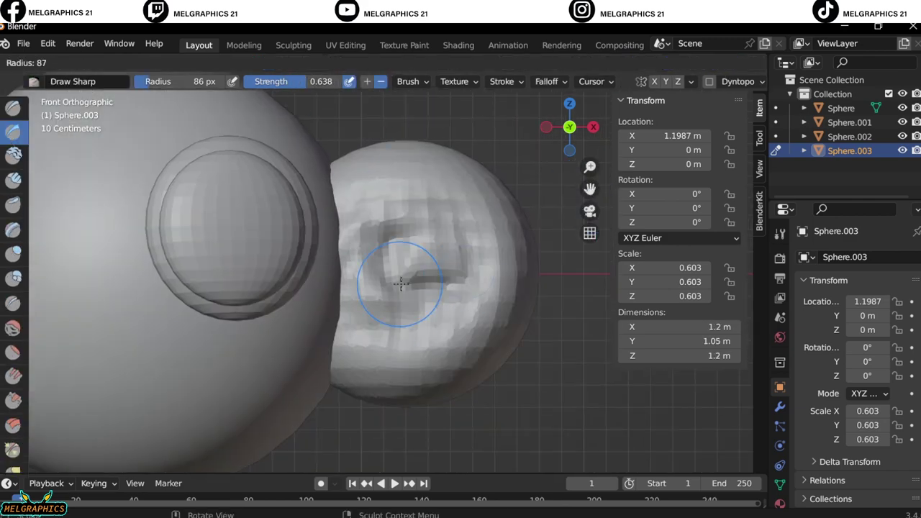
{"action": "left_click", "coordinate": [429, 208]}
{"action": "left_click_drag", "start_coordinate": [428, 207], "coordinate": [355, 332]}
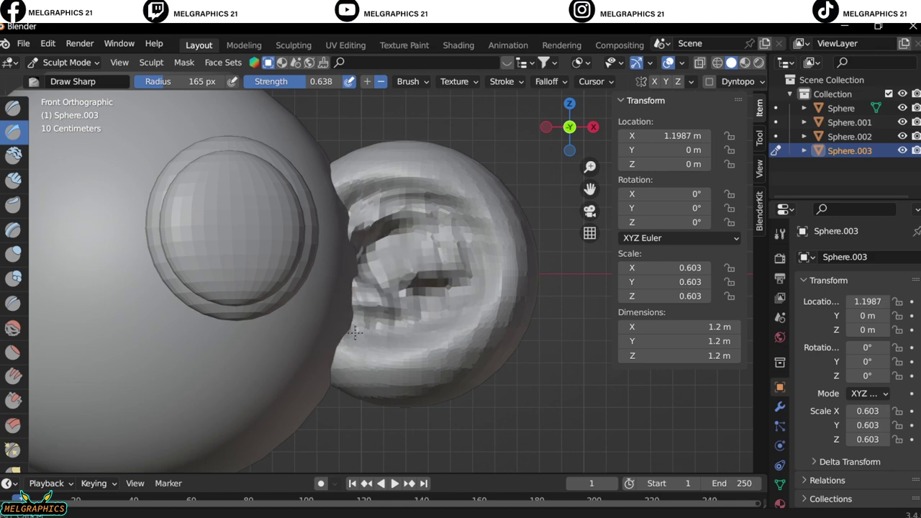
Switch the brush to subtract and hollow out the front of the ear
{"action": "left_click", "coordinate": [381, 81]}
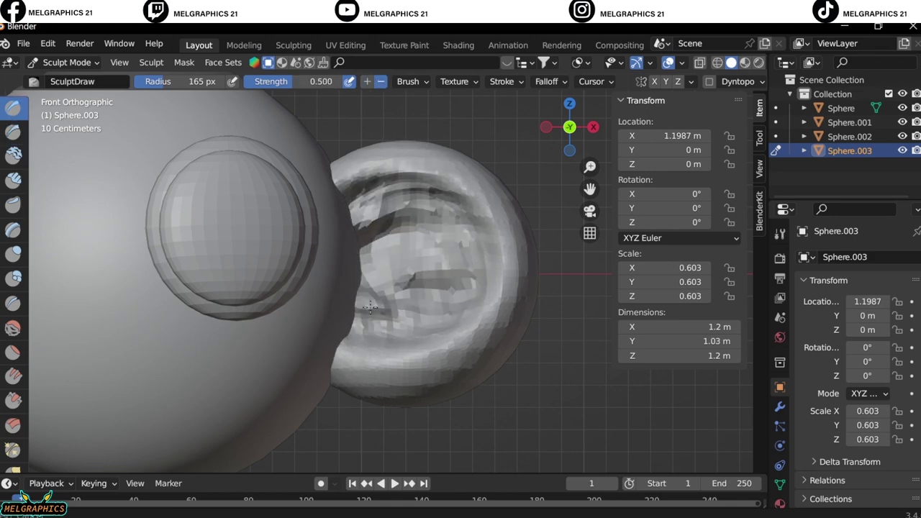
{"action": "left_click_drag", "start_coordinate": [403, 208], "coordinate": [389, 310]}
{"action": "middle_click_drag", "start_coordinate": [389, 345], "coordinate": [412, 360]}
{"action": "key", "text": "KP_1"}
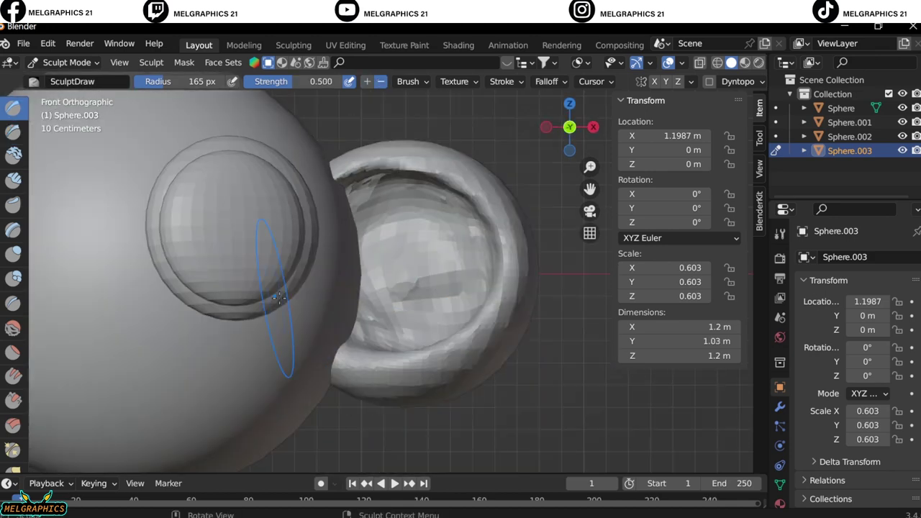
{"action": "scroll", "coordinate": [467, 374], "scroll_direction": "down", "scroll_amount": 3}
Back in Object Mode, shade the ear smooth and scale it to 0.451
{"action": "key", "text": "ctrl+Tab"}
{"action": "right_click", "coordinate": [461, 359]}
{"action": "left_click", "coordinate": [388, 210]}
{"action": "middle_click_drag", "start_coordinate": [502, 377], "coordinate": [442, 353]}
{"action": "key", "text": "s"}
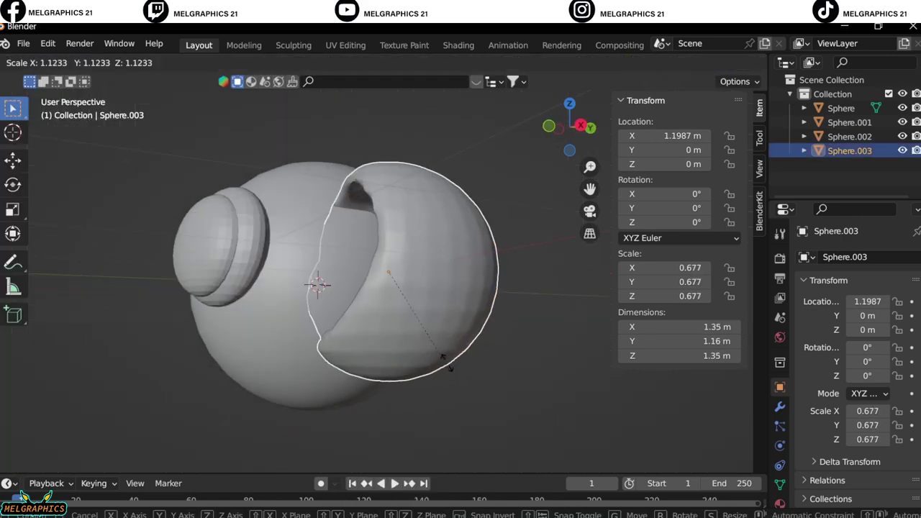
{"action": "left_click", "coordinate": [450, 320]}
{"action": "key", "text": "KP_1"}
Smooth the rough inside of the ear's hollow with the Smooth brush
{"action": "left_click", "coordinate": [65, 62]}
{"action": "left_click", "coordinate": [72, 106]}
{"action": "left_click_drag", "start_coordinate": [444, 304], "coordinate": [432, 292], "text": "shift"}
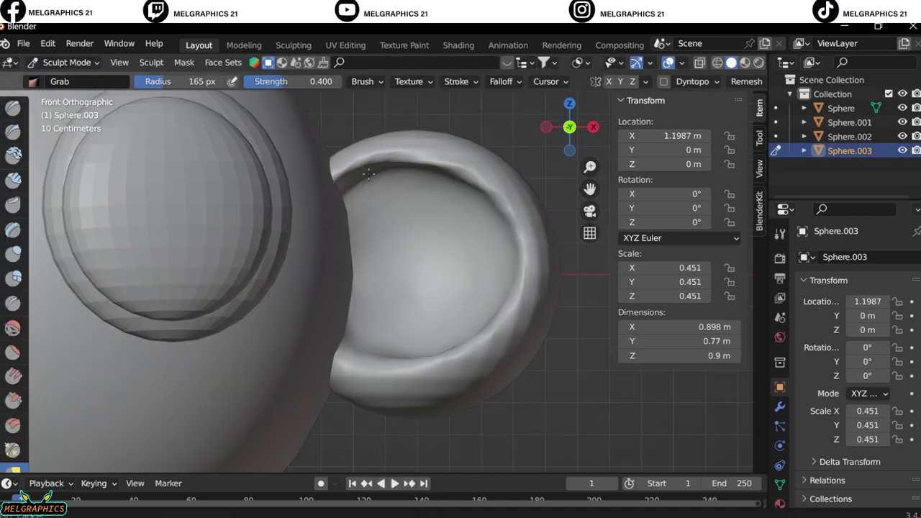
{"action": "mouse_move", "coordinate": [432, 292]}
{"action": "middle_mouse_down"}
{"action": "mouse_move", "coordinate": [421, 288]}
{"action": "mouse_move", "coordinate": [355, 353]}
{"action": "middle_mouse_up"}
With the Grab brush, stretch the ear downward and pull the lobe upward
{"action": "key", "text": "KP_1"}
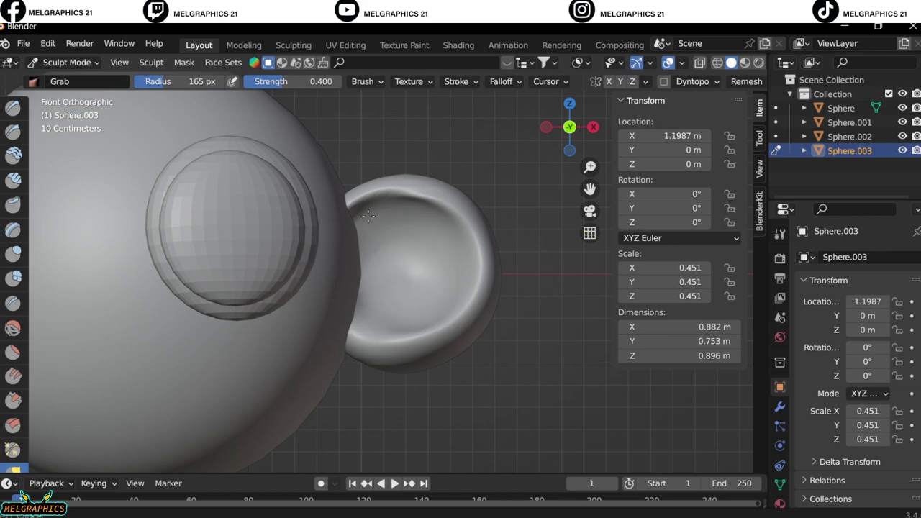
{"action": "key", "text": "KP_3"}
{"action": "left_click_drag", "start_coordinate": [458, 275], "coordinate": [431, 360]}
{"action": "key", "text": "KP_1"}
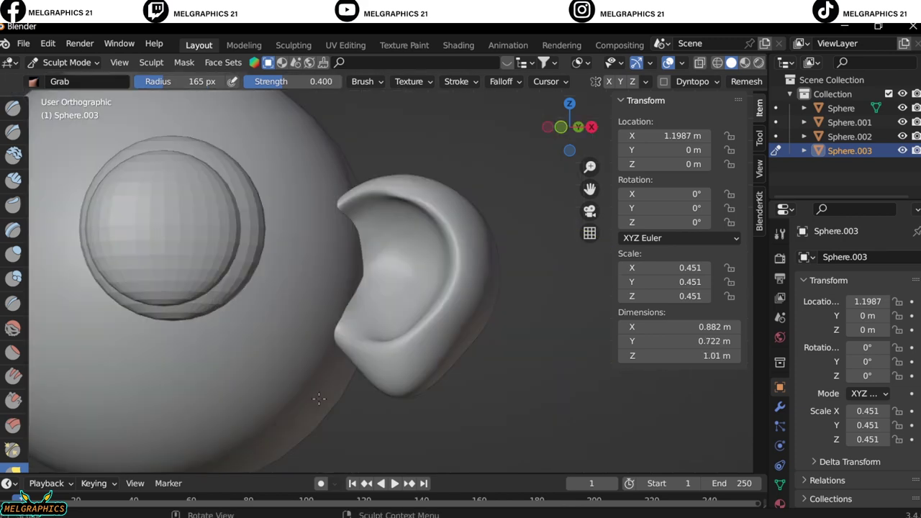
{"action": "mouse_move", "coordinate": [388, 439]}
{"action": "left_mouse_down"}
{"action": "mouse_move", "coordinate": [380, 360]}
{"action": "mouse_move", "coordinate": [360, 324]}
{"action": "left_mouse_up"}
{"action": "scroll", "coordinate": [321, 437], "scroll_direction": "down", "scroll_amount": 3}
{"action": "left_click", "coordinate": [65, 62]}
Add a small UV sphere, scaled to 0.058, below the head
{"action": "left_click", "coordinate": [72, 79]}
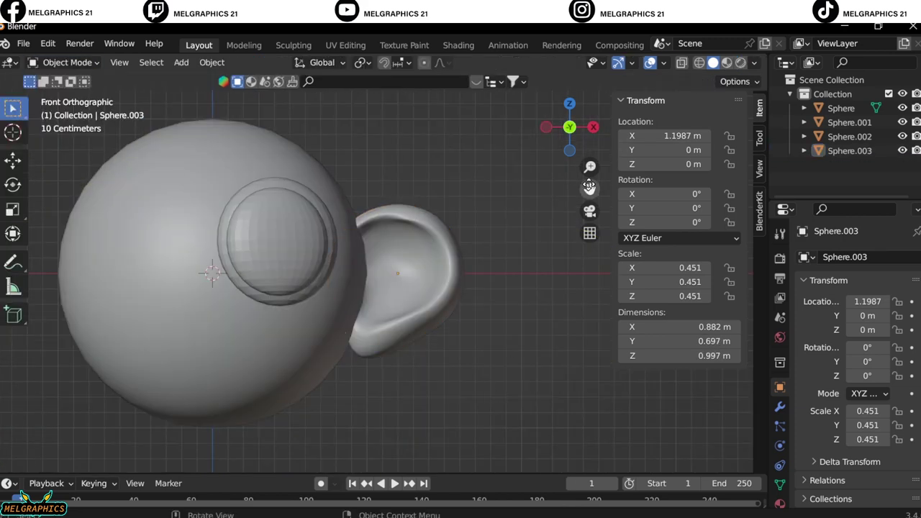
{"action": "middle_click_drag", "start_coordinate": [93, 247], "coordinate": [207, 235], "text": "shift"}
{"action": "key", "text": "shift+a"}
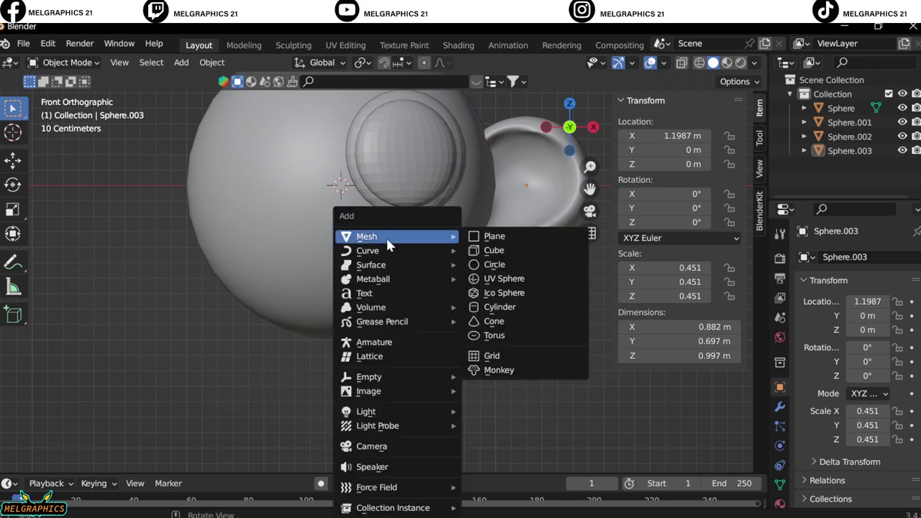
{"action": "left_click", "coordinate": [503, 220]}
{"action": "key", "text": "s"}
{"action": "left_click", "coordinate": [362, 208]}
{"action": "key", "text": "g"}
{"action": "left_click", "coordinate": [428, 398]}
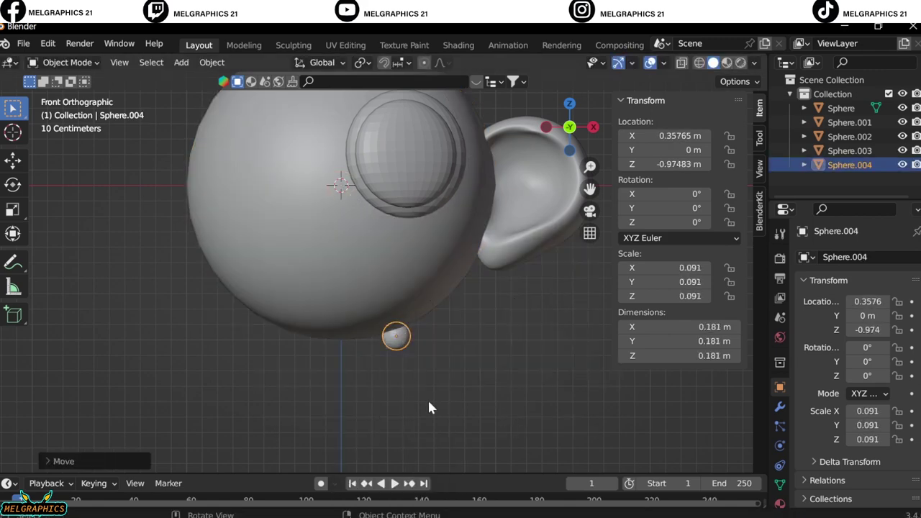
{"action": "key", "text": "s"}
{"action": "left_click", "coordinate": [422, 385]}
Shrink the small sphere to 0.043 and move it into place
{"action": "key", "text": "KP_3"}
{"action": "key", "text": "KP_1"}
{"action": "scroll", "coordinate": [373, 323], "scroll_direction": "up", "scroll_amount": 5}
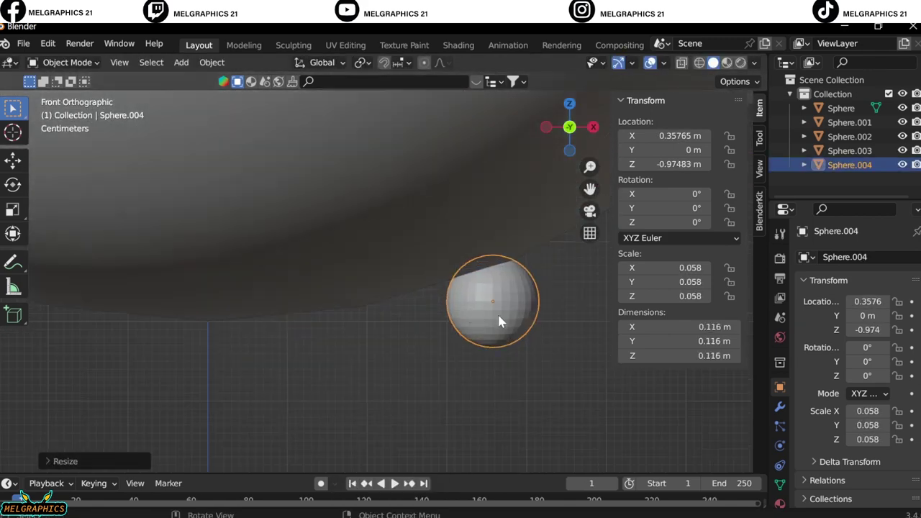
{"action": "key", "text": "s"}
{"action": "left_click", "coordinate": [533, 350]}
{"action": "key", "text": "g"}
{"action": "left_click", "coordinate": [534, 339]}
Duplicate it twice: a 0.031 copy to the right and a third sphere on the left
{"action": "right_click", "coordinate": [413, 237]}
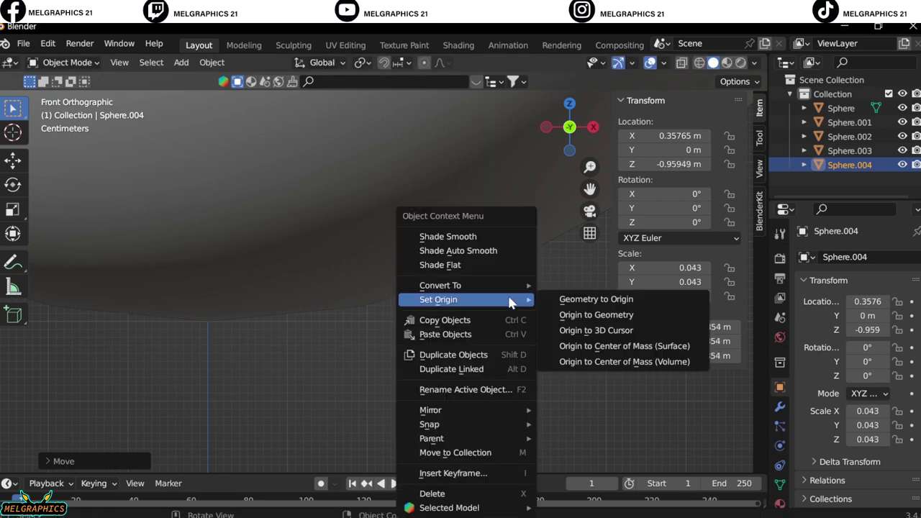
{"action": "left_click", "coordinate": [432, 298]}
{"action": "key", "text": "x"}
{"action": "left_click", "coordinate": [540, 356]}
{"action": "key", "text": "s"}
{"action": "left_click", "coordinate": [539, 310]}
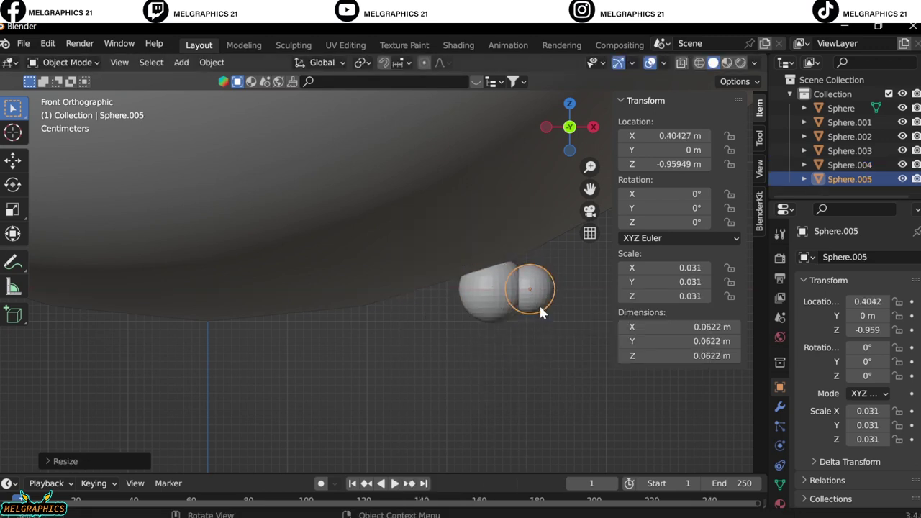
{"action": "key", "text": "shift+d"}
{"action": "left_click", "coordinate": [466, 323]}
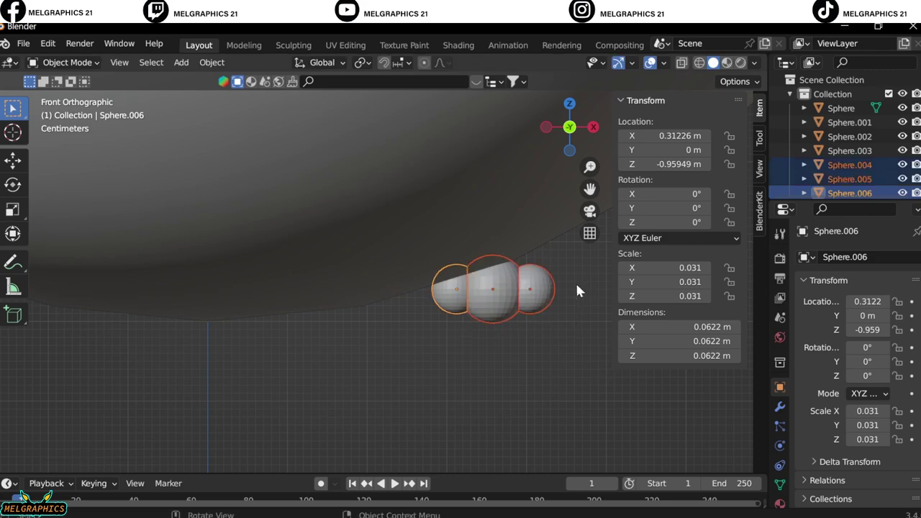
Move the three small spheres against the head's front and set their height
{"action": "key", "text": "KP_3"}
{"action": "scroll", "coordinate": [397, 298], "scroll_direction": "down", "scroll_amount": 3}
{"action": "key", "text": "g"}
{"action": "key", "text": "y"}
{"action": "left_click", "coordinate": [290, 299]}
{"action": "key", "text": "g"}
{"action": "key", "text": "z"}
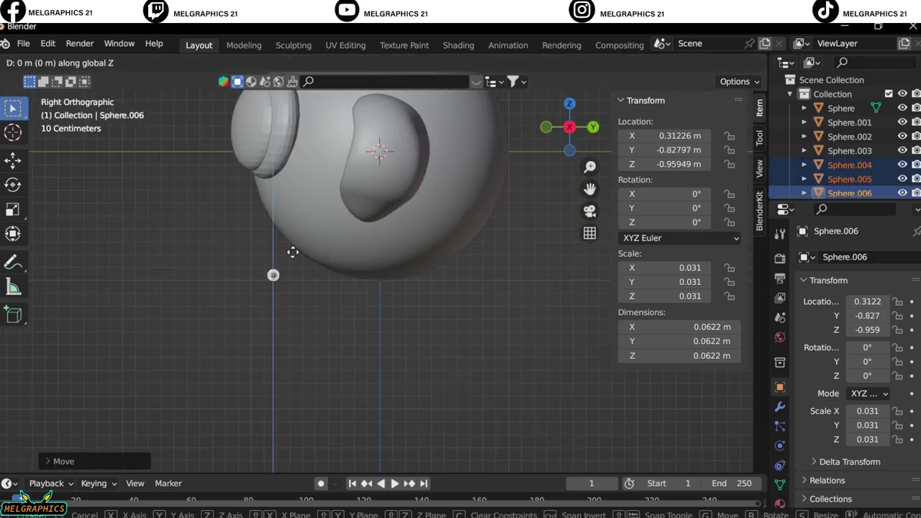
{"action": "left_click", "coordinate": [294, 216]}
{"action": "key", "text": "KP_7"}
{"action": "middle_click_drag", "start_coordinate": [414, 334], "coordinate": [461, 302]}
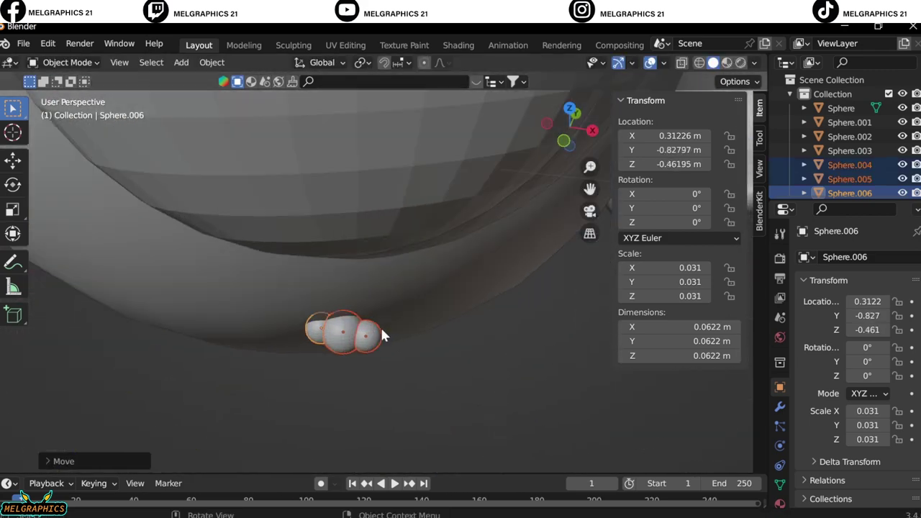
{"action": "left_click_drag", "start_coordinate": [665, 221], "coordinate": [673, 221]}
Reposition one sphere to tighten the cluster, then scale all three to 0.042
{"action": "left_click", "coordinate": [849, 179]}
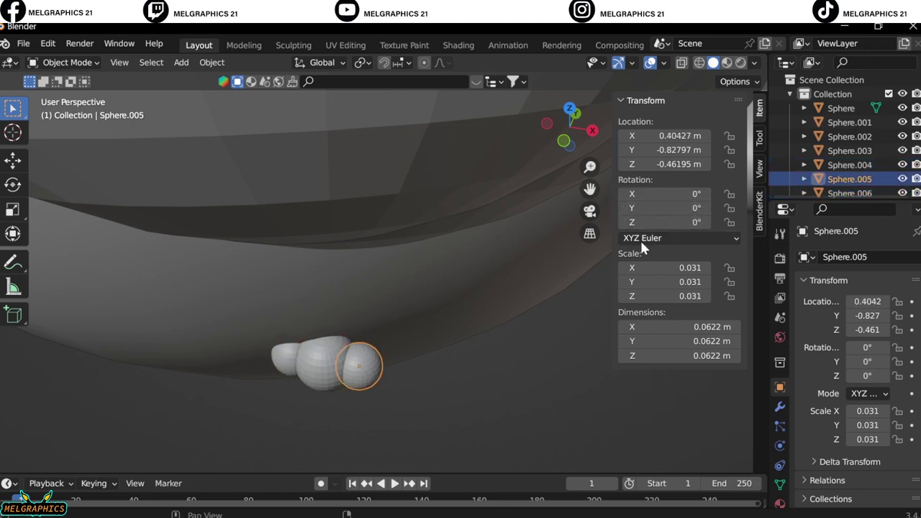
{"action": "key", "text": "g"}
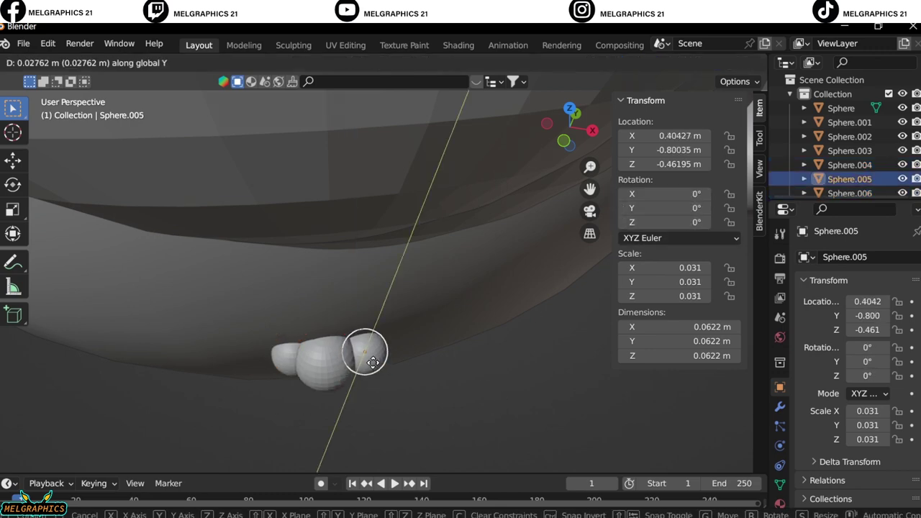
{"action": "left_click", "coordinate": [373, 361]}
{"action": "key", "text": "KP_1"}
{"action": "left_click", "coordinate": [411, 220], "text": "shift"}
{"action": "key", "text": "s"}
{"action": "left_click", "coordinate": [456, 298]}
{"action": "middle_click_drag", "start_coordinate": [461, 302], "coordinate": [492, 324]}
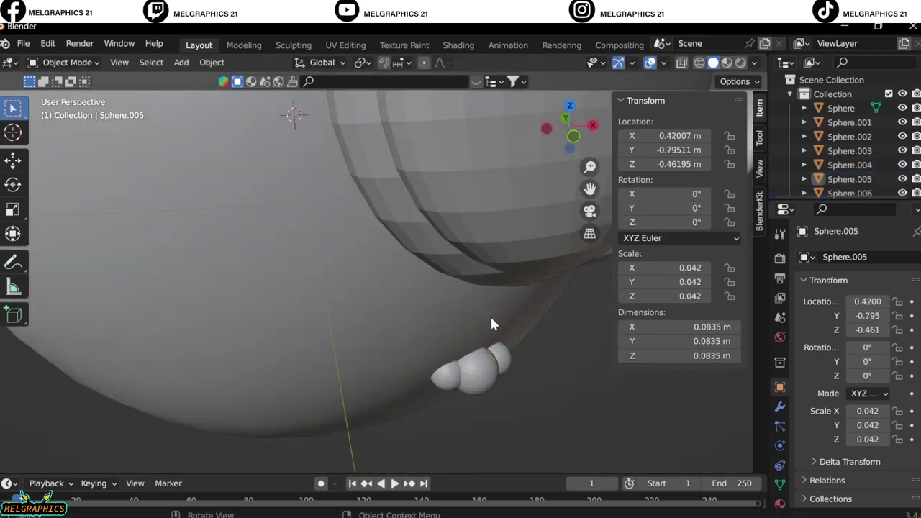
{"action": "key", "text": "KP_1"}
{"action": "scroll", "coordinate": [403, 277], "scroll_direction": "up", "scroll_amount": 3}
Put the head sphere into Edit Mode, deselect its vertices, and nudge vertices near the chin
{"action": "left_click", "coordinate": [211, 314]}
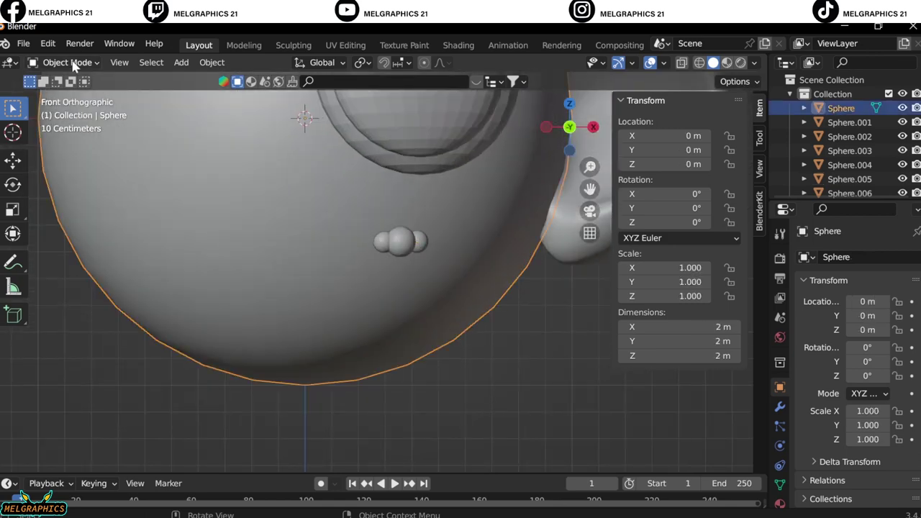
{"action": "left_click", "coordinate": [71, 63]}
{"action": "left_click", "coordinate": [62, 95]}
{"action": "left_click", "coordinate": [13, 464]}
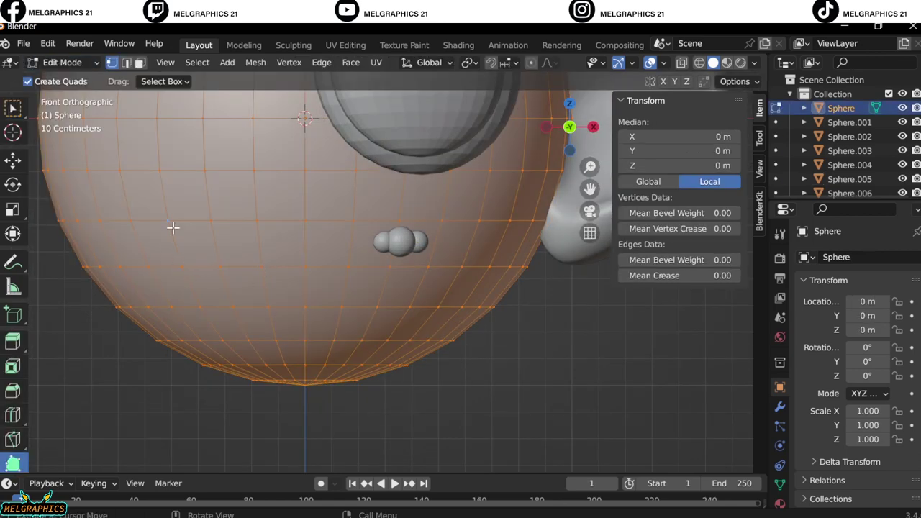
{"action": "left_click", "coordinate": [175, 231], "text": "ctrl"}
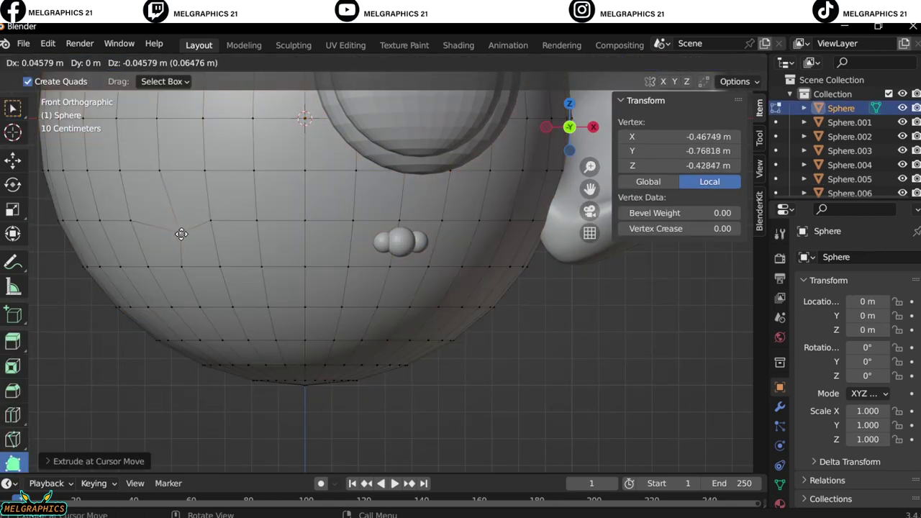
{"action": "left_click", "coordinate": [427, 232], "text": "ctrl"}
{"action": "left_click_drag", "start_coordinate": [346, 362], "coordinate": [339, 364]}
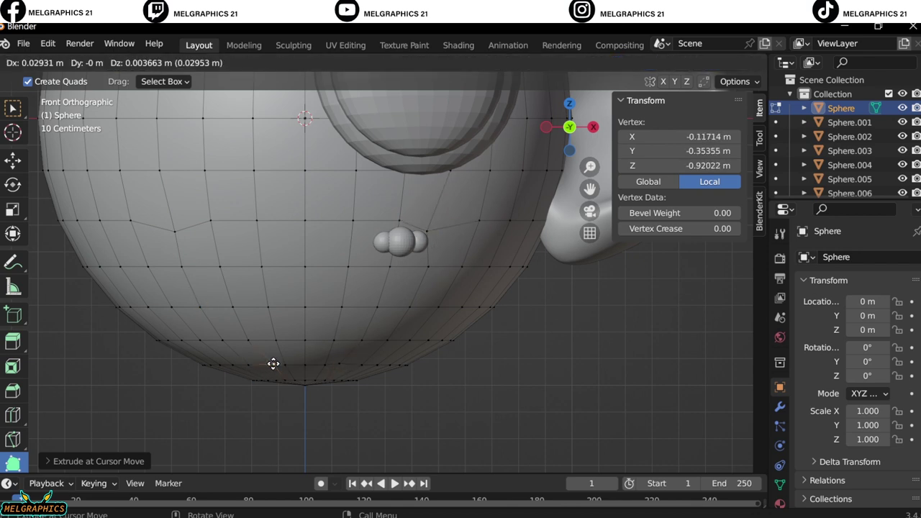
{"action": "left_click_drag", "start_coordinate": [266, 366], "coordinate": [272, 364]}
Box-select the lower front faces and separate them into their own muzzle object
{"action": "left_click_drag", "start_coordinate": [205, 243], "coordinate": [328, 296]}
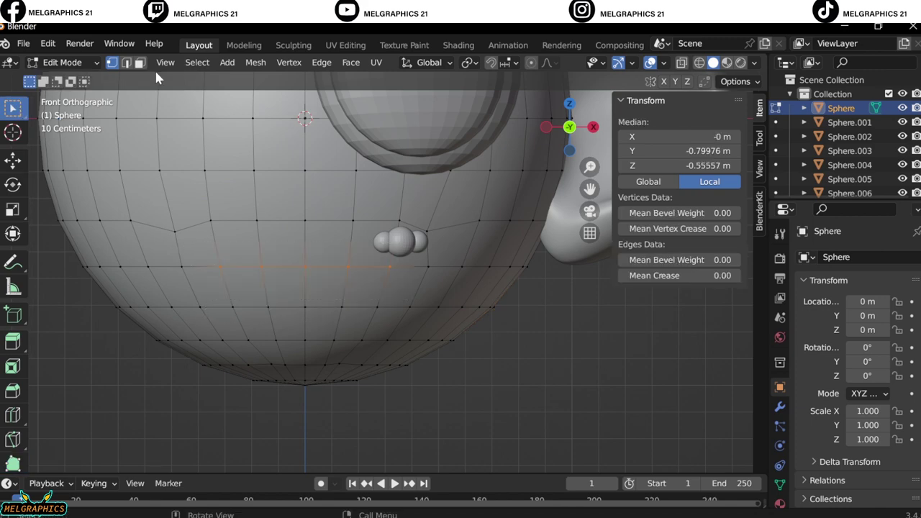
{"action": "left_click", "coordinate": [140, 62]}
{"action": "left_click_drag", "start_coordinate": [206, 247], "coordinate": [403, 286]}
{"action": "left_click_drag", "start_coordinate": [371, 342], "coordinate": [371, 344], "text": "shift"}
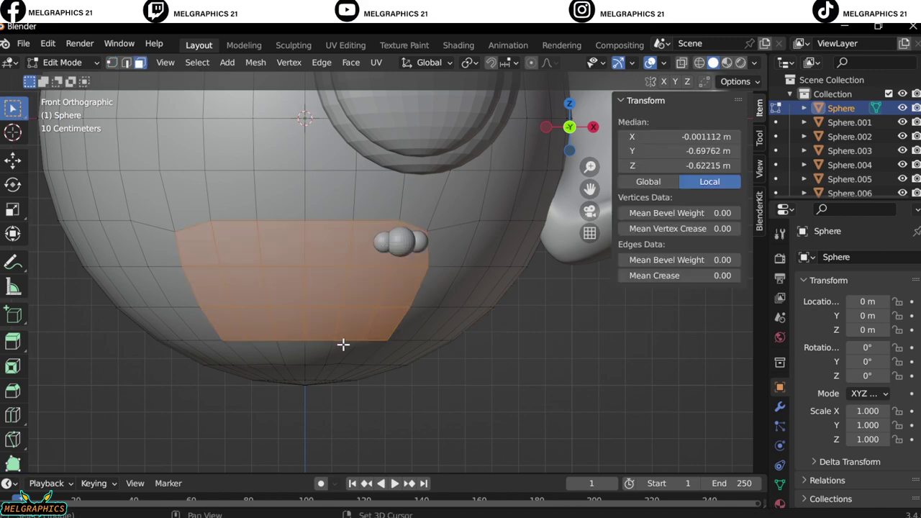
{"action": "left_click_drag", "start_coordinate": [231, 351], "coordinate": [361, 353], "text": "shift"}
{"action": "scroll", "coordinate": [362, 353], "scroll_direction": "down", "scroll_amount": 3}
{"action": "right_click", "coordinate": [274, 474]}
{"action": "left_click", "coordinate": [411, 448]}
{"action": "key", "text": "Tab"}
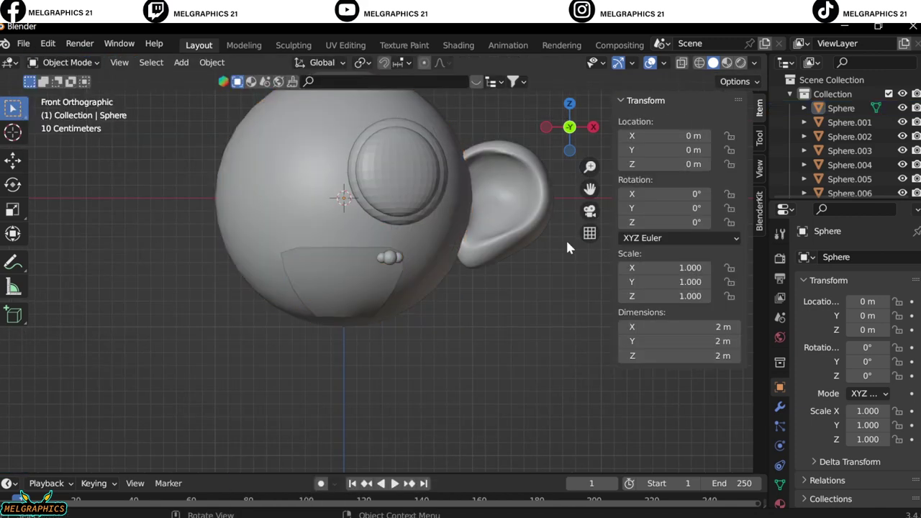
Reselect the head and orbit the view to inspect the separated muzzle
{"action": "middle_click_drag", "start_coordinate": [566, 238], "coordinate": [348, 358]}
{"action": "left_click", "coordinate": [347, 358]}
{"action": "right_click", "coordinate": [395, 188]}
{"action": "mouse_move", "coordinate": [394, 181]}
{"action": "middle_mouse_down"}
{"action": "mouse_move", "coordinate": [437, 353]}
{"action": "mouse_move", "coordinate": [461, 379]}
{"action": "middle_mouse_up"}
{"action": "key", "text": "KP_5"}
Add a Bezier curve and move it along Y to sit behind the head
{"action": "key", "text": "KP_3"}
{"action": "key", "text": "shift+a"}
{"action": "left_click", "coordinate": [518, 234]}
{"action": "scroll", "coordinate": [529, 267], "scroll_direction": "down", "scroll_amount": 6}
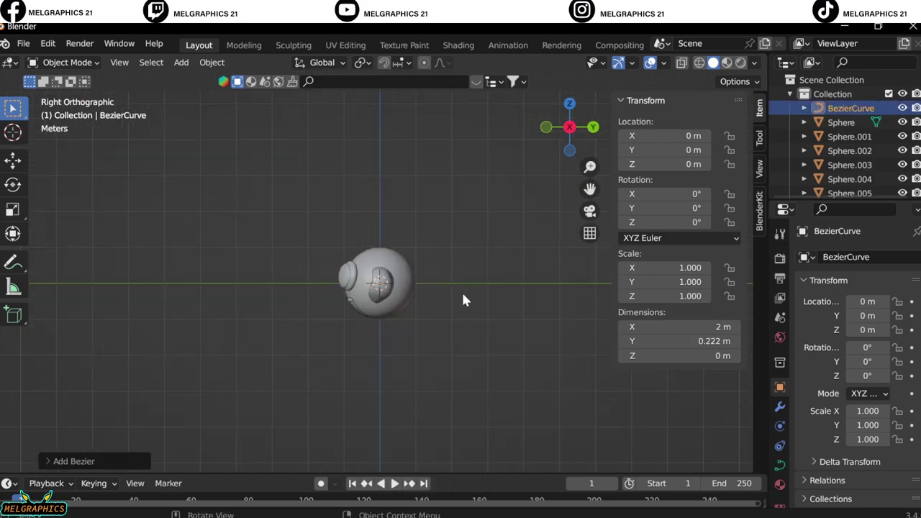
{"action": "key", "text": "g"}
{"action": "key", "text": "y"}
{"action": "left_click", "coordinate": [463, 295]}
Give the curve a round tube bevel of depth 0.03 with resolution 5
{"action": "scroll", "coordinate": [464, 295], "scroll_direction": "up", "scroll_amount": 6}
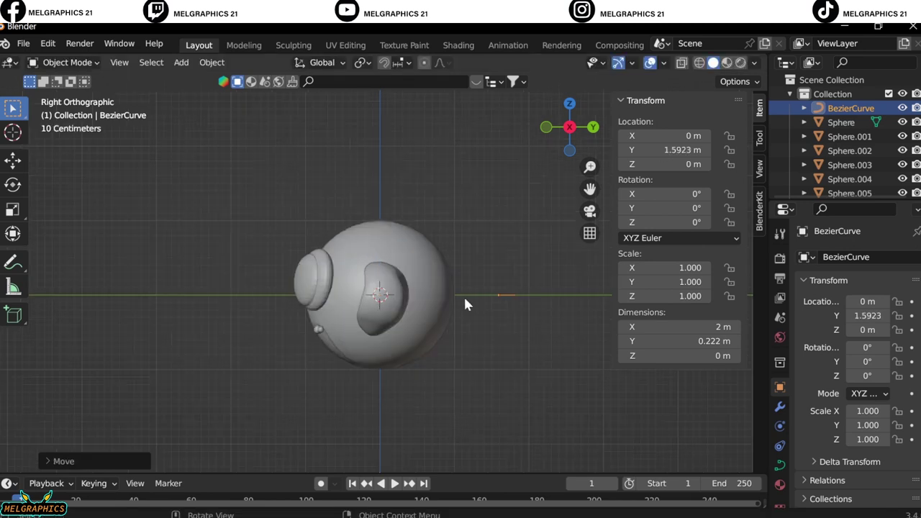
{"action": "left_click", "coordinate": [780, 464]}
{"action": "scroll", "coordinate": [825, 430], "scroll_direction": "down", "scroll_amount": 5}
{"action": "left_click", "coordinate": [829, 409]}
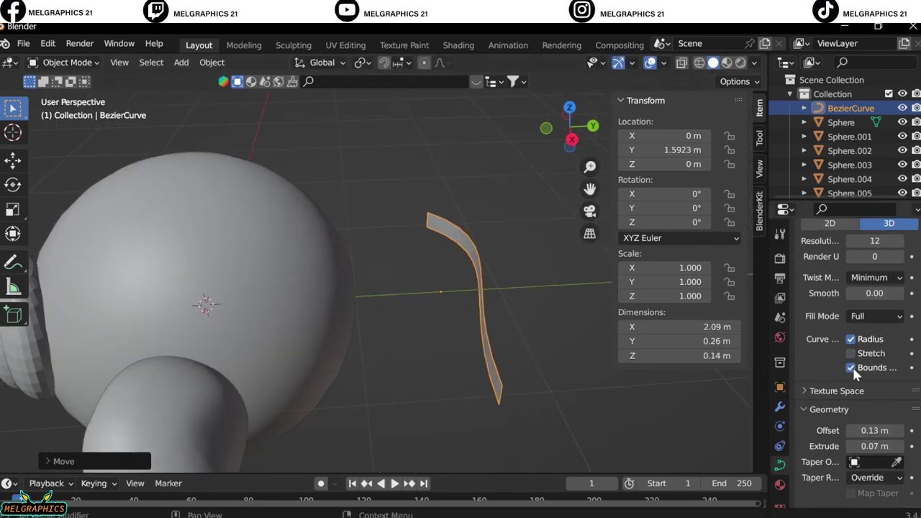
{"action": "type", "text": "0"}
{"action": "key", "text": "Return"}
{"action": "scroll", "coordinate": [880, 434], "scroll_direction": "up", "scroll_amount": 2}
{"action": "scroll", "coordinate": [876, 420], "scroll_direction": "down", "scroll_amount": 2}
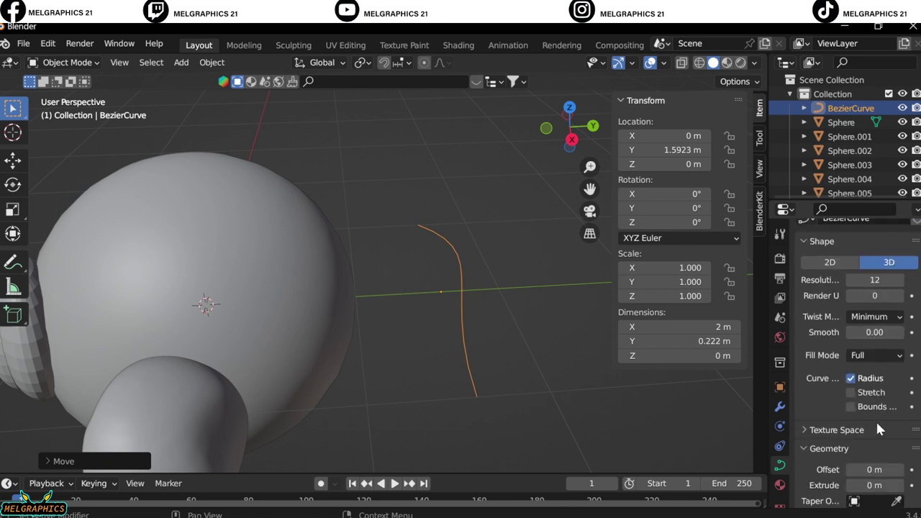
{"action": "scroll", "coordinate": [863, 432], "scroll_direction": "down", "scroll_amount": 5}
{"action": "mouse_move", "coordinate": [860, 417]}
{"action": "left_mouse_down"}
{"action": "mouse_move", "coordinate": [886, 417]}
{"action": "mouse_move", "coordinate": [883, 441]}
{"action": "left_mouse_up"}
{"action": "left_click", "coordinate": [502, 401]}
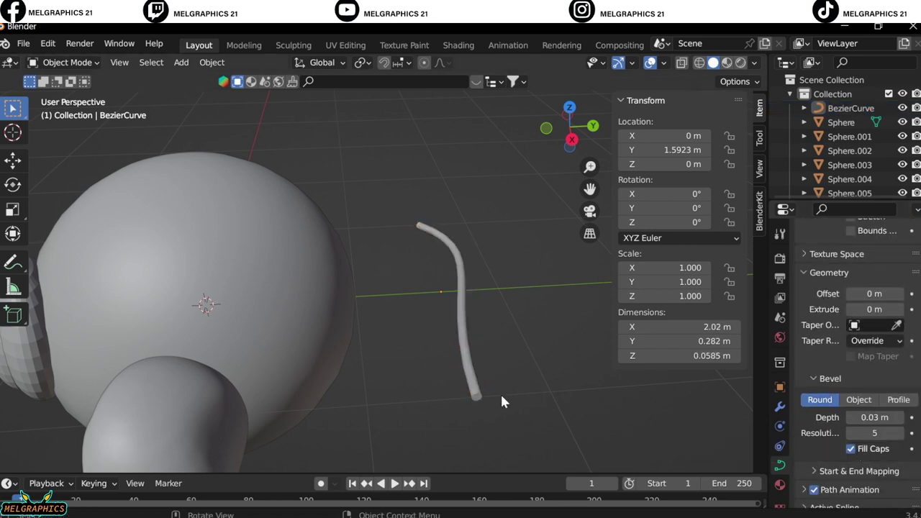
Rotate the tube 90° in side view so it stands upright
{"action": "left_click", "coordinate": [464, 341]}
{"action": "key", "text": "KP_3"}
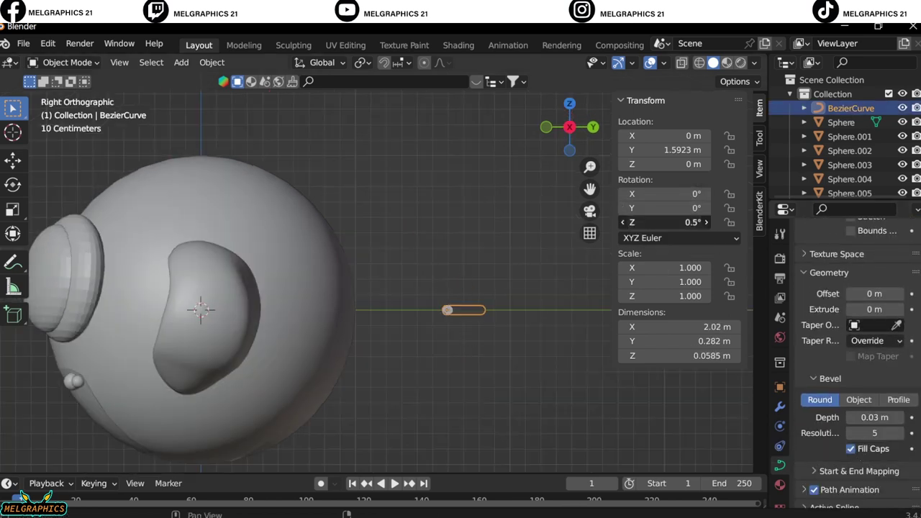
{"action": "left_click_drag", "start_coordinate": [665, 208], "coordinate": [691, 208]}
{"action": "type", "text": "90"}
{"action": "key", "text": "Return"}
Move the upright tube up and forward so it sits close behind the head
{"action": "key", "text": "g"}
{"action": "key", "text": "z"}
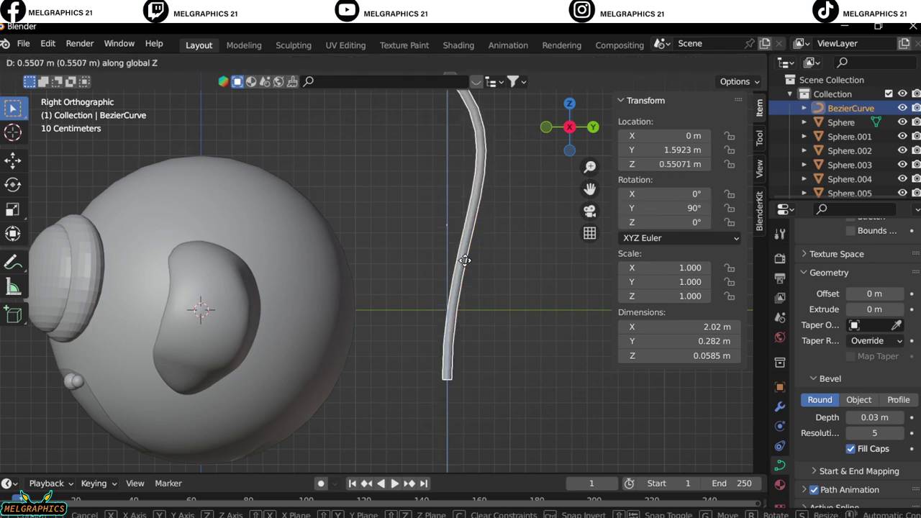
{"action": "key", "text": "Return"}
{"action": "key", "text": "g"}
{"action": "key", "text": "y"}
{"action": "left_click", "coordinate": [391, 386]}
{"action": "key", "text": "g"}
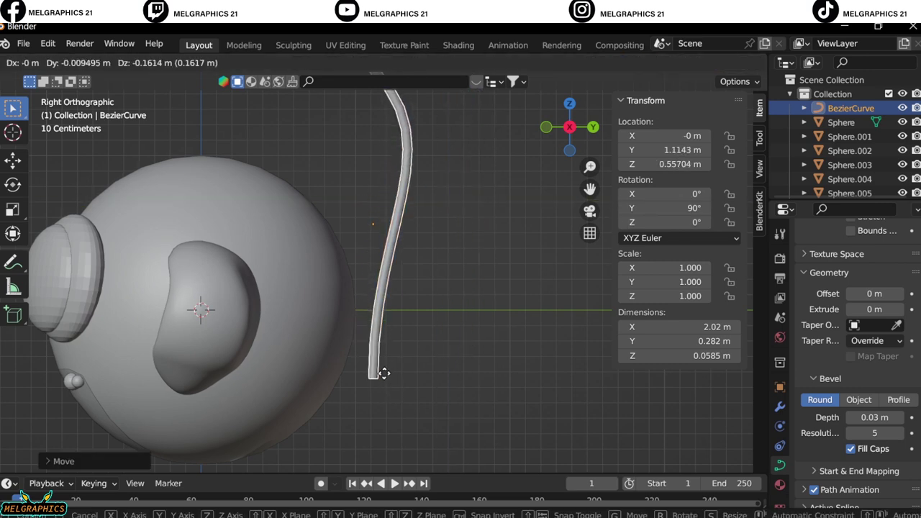
{"action": "left_click", "coordinate": [379, 372]}
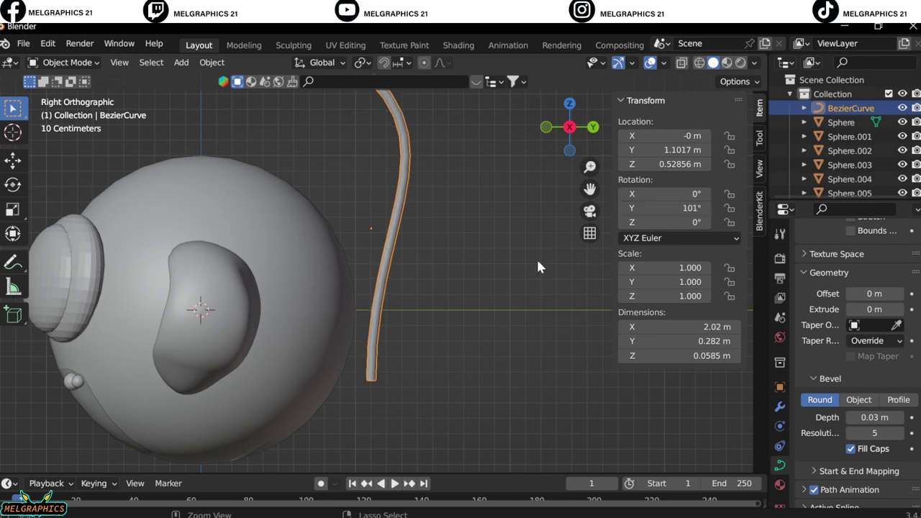
Lean the tube about 13° toward the head, scale it 1.4, and raise it to meet the head
{"action": "middle_click_drag", "start_coordinate": [539, 267], "coordinate": [440, 191]}
{"action": "scroll", "coordinate": [298, 278], "scroll_direction": "down", "scroll_amount": 3}
{"action": "key", "text": "KP_3"}
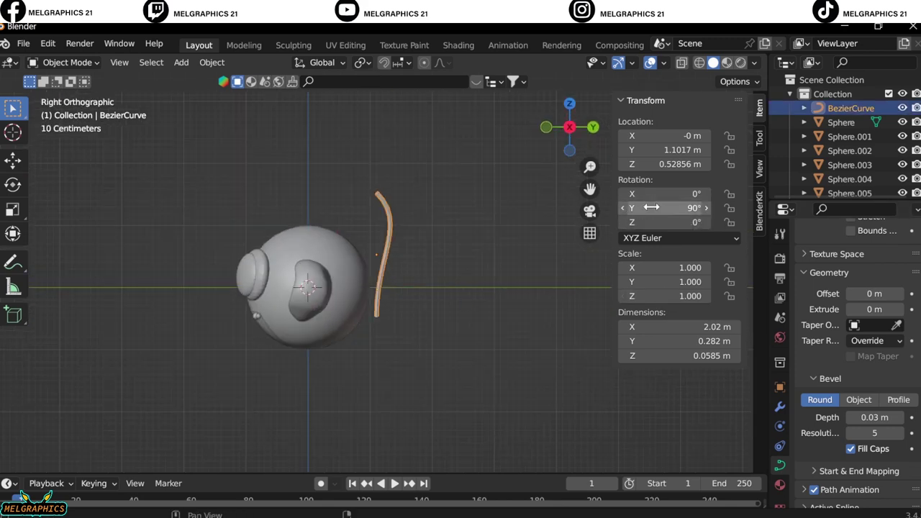
{"action": "left_click_drag", "start_coordinate": [662, 194], "coordinate": [659, 194]}
{"action": "scroll", "coordinate": [388, 369], "scroll_direction": "up", "scroll_amount": 4}
{"action": "key", "text": "r"}
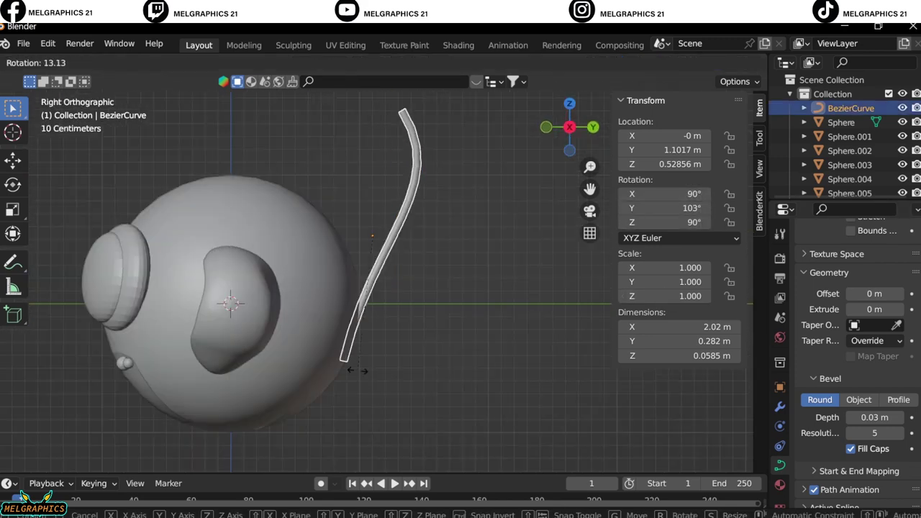
{"action": "left_click", "coordinate": [475, 309]}
{"action": "key", "text": "s"}
{"action": "left_click", "coordinate": [478, 313]}
{"action": "key", "text": "g"}
{"action": "key", "text": "z"}
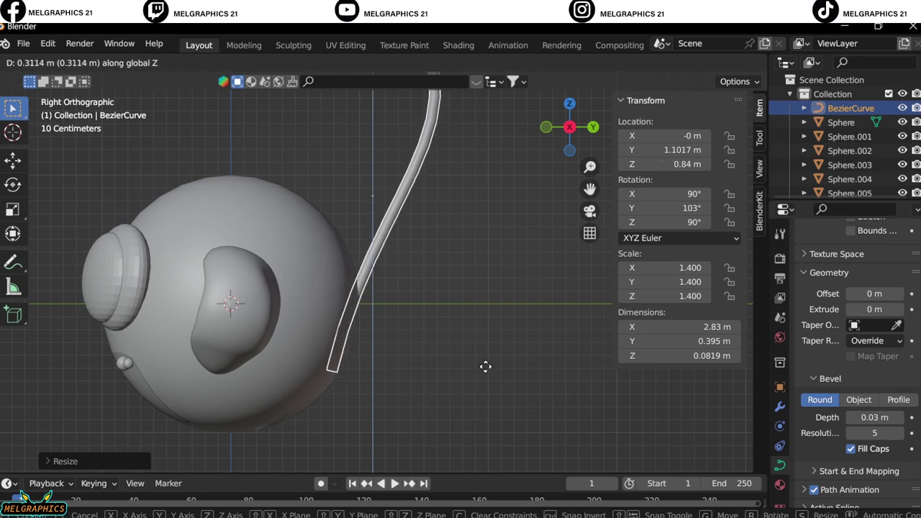
{"action": "left_click", "coordinate": [485, 366]}
{"action": "left_click", "coordinate": [67, 63]}
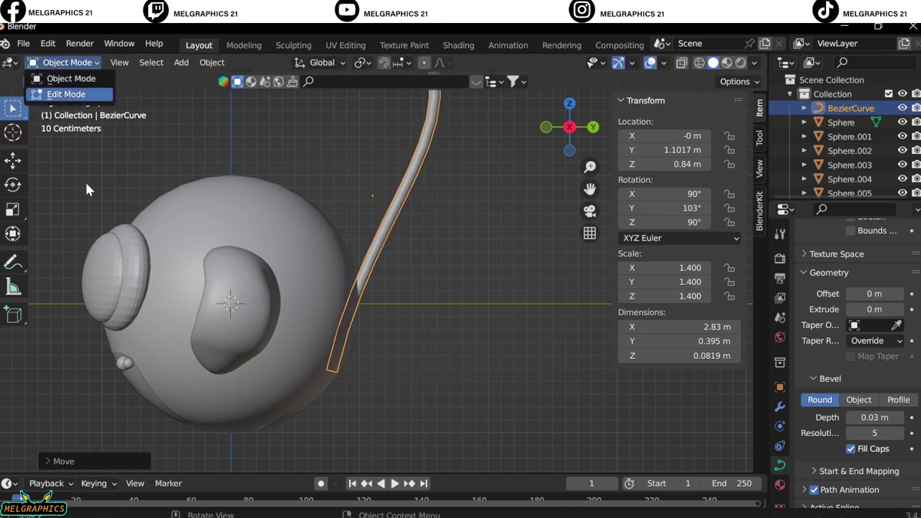
Enter Edit Mode on the tail curve, deselect all, and select its end control point
{"action": "left_click", "coordinate": [66, 95]}
{"action": "left_click", "coordinate": [15, 455]}
{"action": "left_click", "coordinate": [366, 201]}
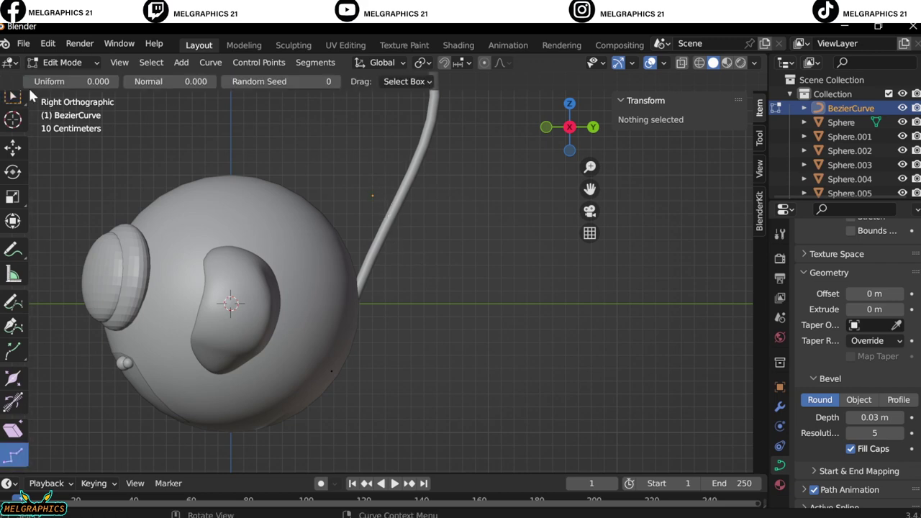
{"action": "scroll", "coordinate": [23, 405], "scroll_direction": "up", "scroll_amount": 1}
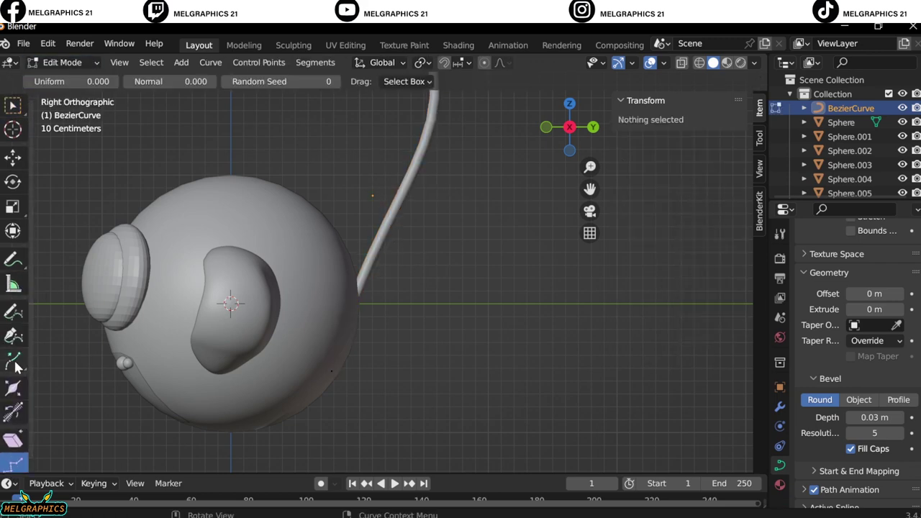
{"action": "key", "text": "KP_1"}
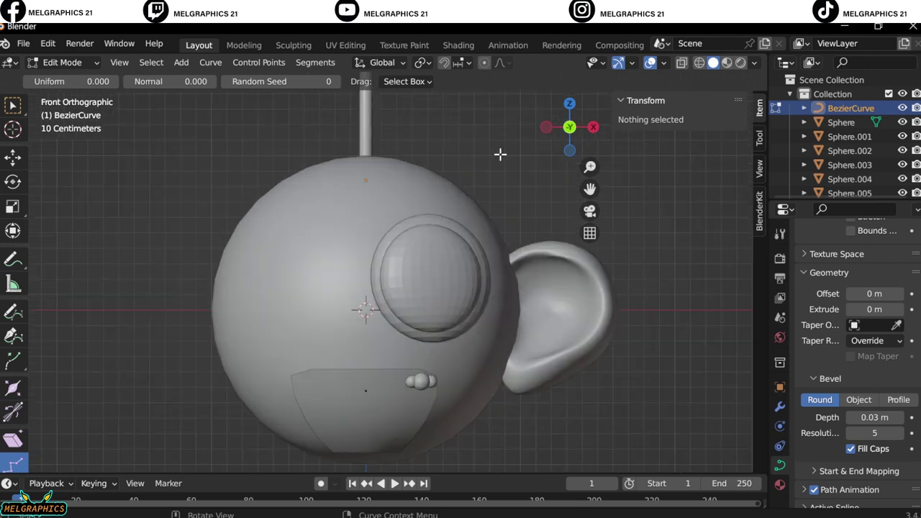
{"action": "scroll", "coordinate": [500, 153], "scroll_direction": "up", "scroll_amount": 5}
{"action": "left_click", "coordinate": [401, 135]}
Move the end control point in side and front views to bend the tail
{"action": "key", "text": "KP_3"}
{"action": "key", "text": "g"}
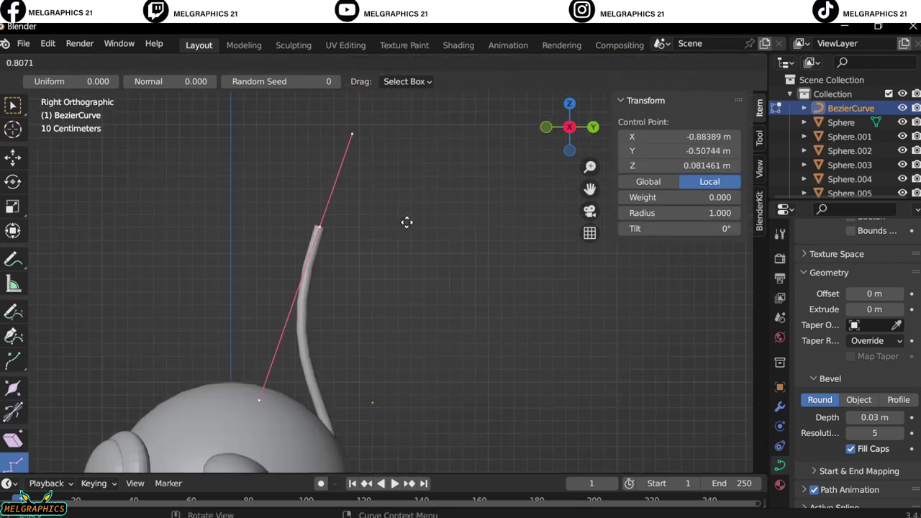
{"action": "left_click_drag", "start_coordinate": [406, 223], "coordinate": [435, 307]}
{"action": "key", "text": "KP_1"}
{"action": "left_click_drag", "start_coordinate": [417, 183], "coordinate": [444, 269]}
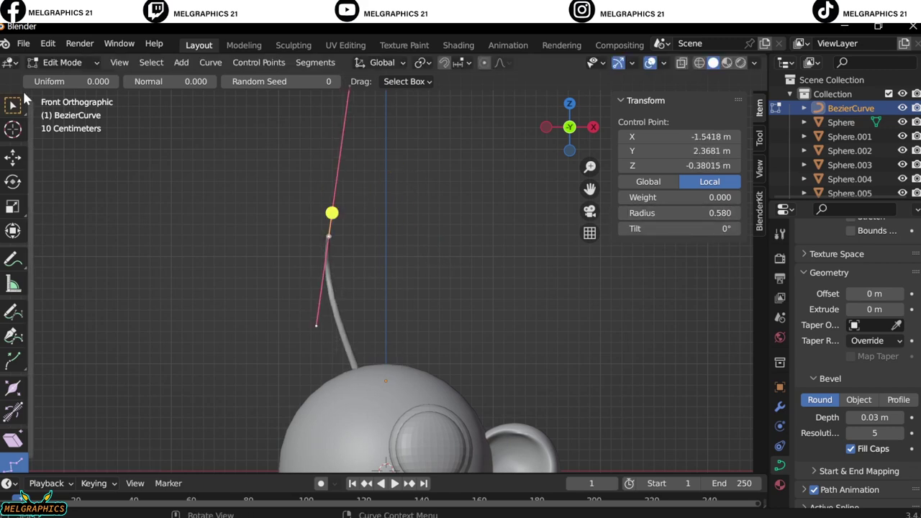
{"action": "key", "text": "Tab"}
Reselect the tail and scale the control point's handles longer in side view
{"action": "mouse_move", "coordinate": [375, 192]}
{"action": "middle_mouse_down"}
{"action": "mouse_move", "coordinate": [403, 288]}
{"action": "mouse_move", "coordinate": [333, 364]}
{"action": "middle_mouse_up"}
{"action": "key", "text": "KP_1"}
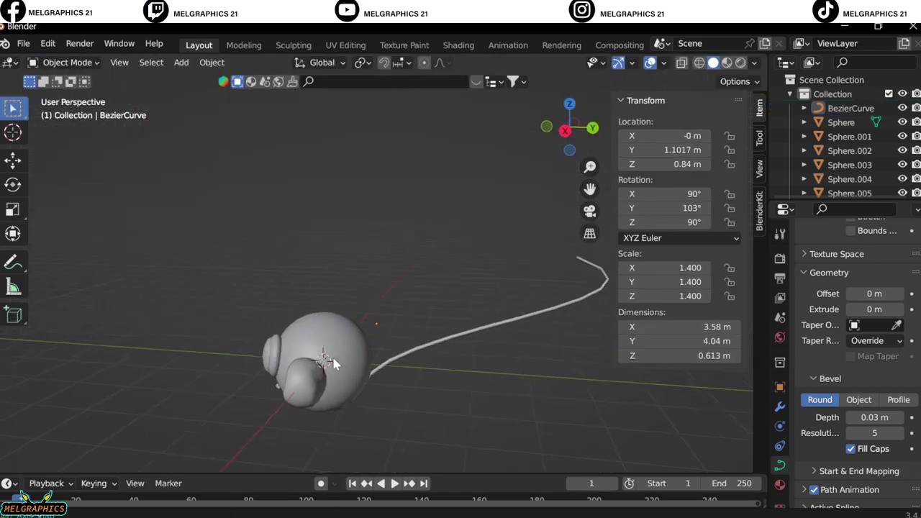
{"action": "left_click", "coordinate": [566, 301]}
{"action": "key", "text": "Tab"}
{"action": "key", "text": "KP_3"}
{"action": "key", "text": "s"}
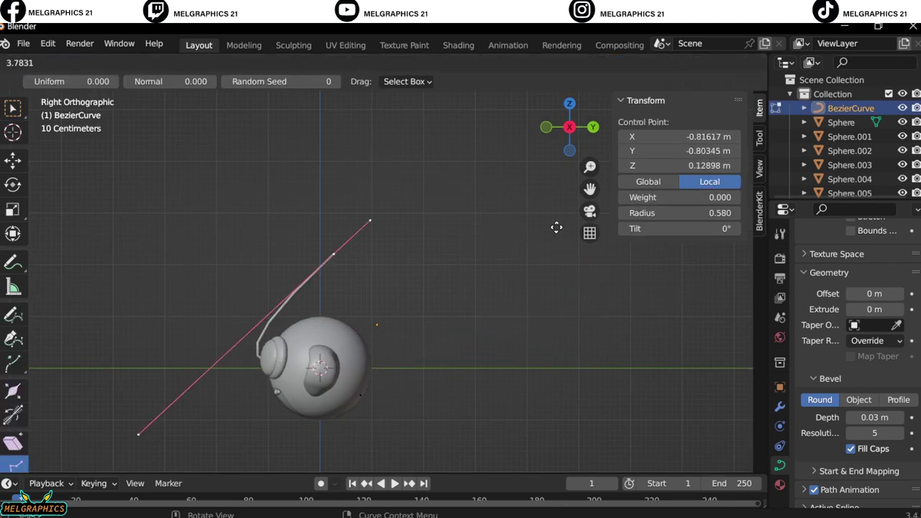
{"action": "left_click", "coordinate": [520, 223]}
{"action": "left_click", "coordinate": [61, 63]}
Slide the small cheek bump sphere sideways along X
{"action": "left_click", "coordinate": [62, 76]}
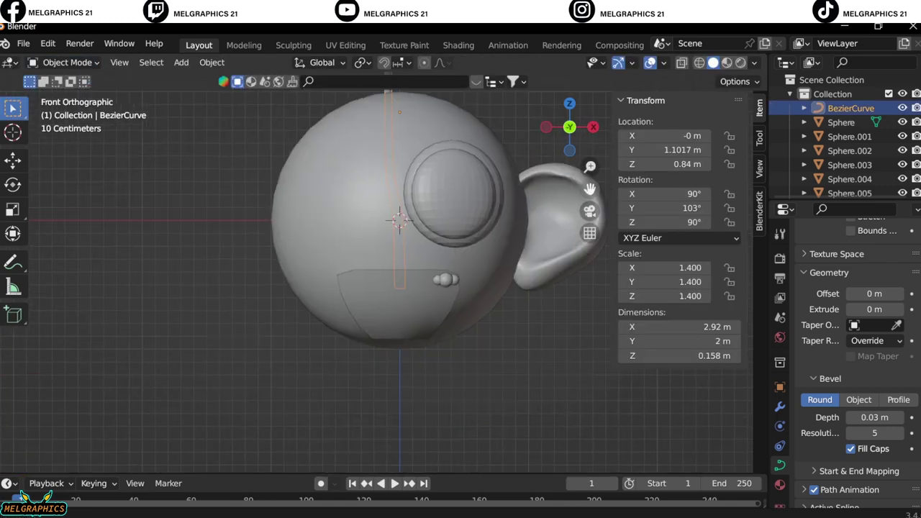
{"action": "left_click", "coordinate": [512, 322]}
{"action": "left_click", "coordinate": [512, 322]}
{"action": "scroll", "coordinate": [512, 321], "scroll_direction": "down", "scroll_amount": 2}
{"action": "key", "text": "g"}
{"action": "left_click", "coordinate": [563, 399]}
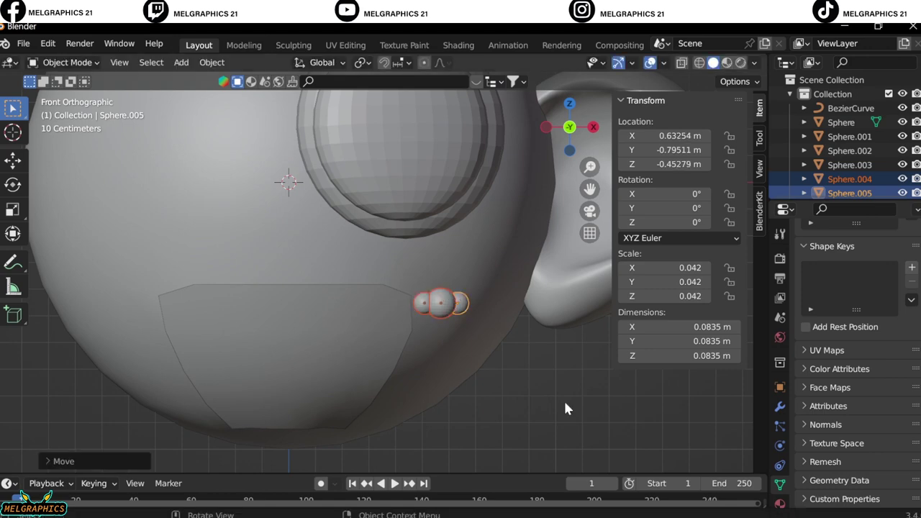
{"action": "mouse_move", "coordinate": [563, 399]}
{"action": "middle_mouse_down"}
{"action": "mouse_move", "coordinate": [205, 415]}
{"action": "mouse_move", "coordinate": [399, 344]}
{"action": "mouse_move", "coordinate": [298, 443]}
{"action": "middle_mouse_up"}
{"action": "key", "text": "KP_3"}
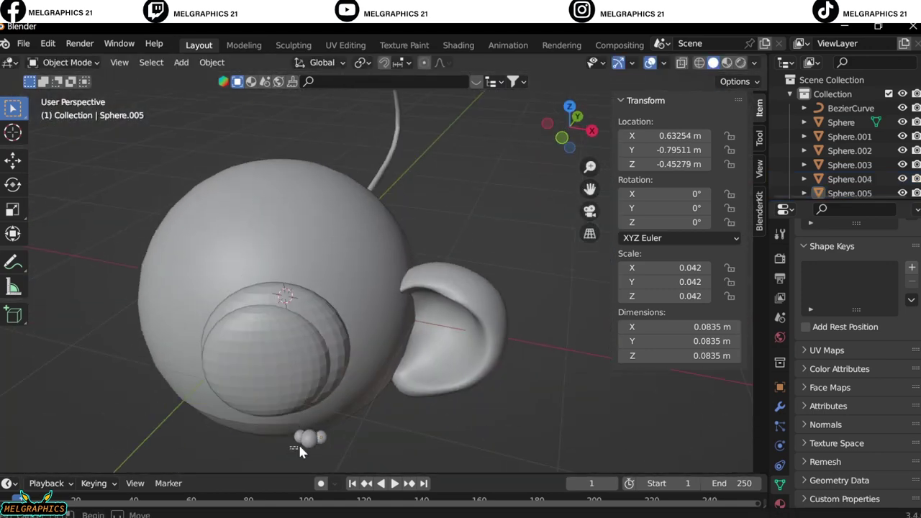
Move, tilt and slide both cheek spheres along Y to seat them against the head
{"action": "left_click", "coordinate": [298, 442], "text": "shift"}
{"action": "key", "text": "g"}
{"action": "left_click", "coordinate": [332, 436]}
{"action": "key", "text": "r"}
{"action": "left_click", "coordinate": [346, 424]}
{"action": "key", "text": "g"}
{"action": "key", "text": "y"}
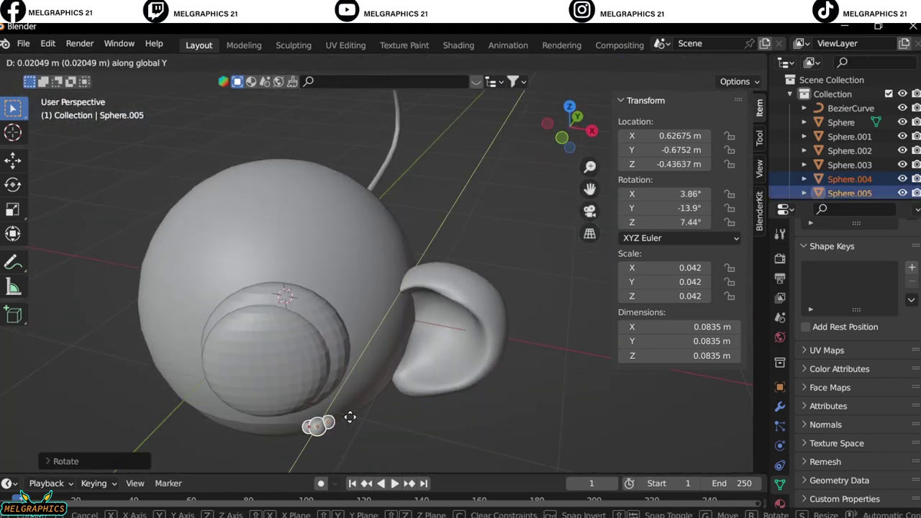
{"action": "left_click", "coordinate": [350, 419]}
{"action": "key", "text": "KP_1"}
{"action": "scroll", "coordinate": [434, 392], "scroll_direction": "up", "scroll_amount": 6}
{"action": "scroll", "coordinate": [388, 216], "scroll_direction": "down", "scroll_amount": 4}
Add and apply Mirror modifiers to the eye, eye ring and ear
{"action": "left_click", "coordinate": [389, 209]}
{"action": "left_click", "coordinate": [779, 406]}
{"action": "left_click", "coordinate": [824, 257]}
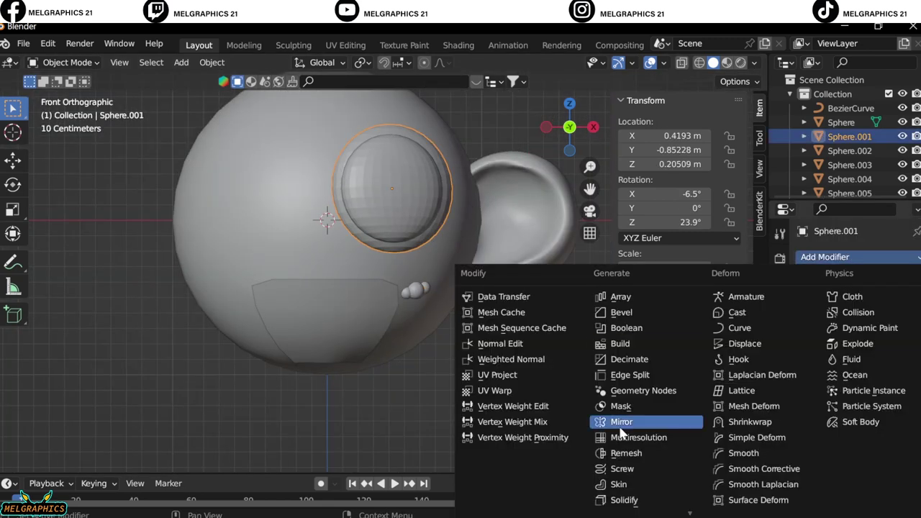
{"action": "left_click", "coordinate": [492, 313]}
{"action": "left_click", "coordinate": [412, 218]}
{"action": "left_click", "coordinate": [883, 280]}
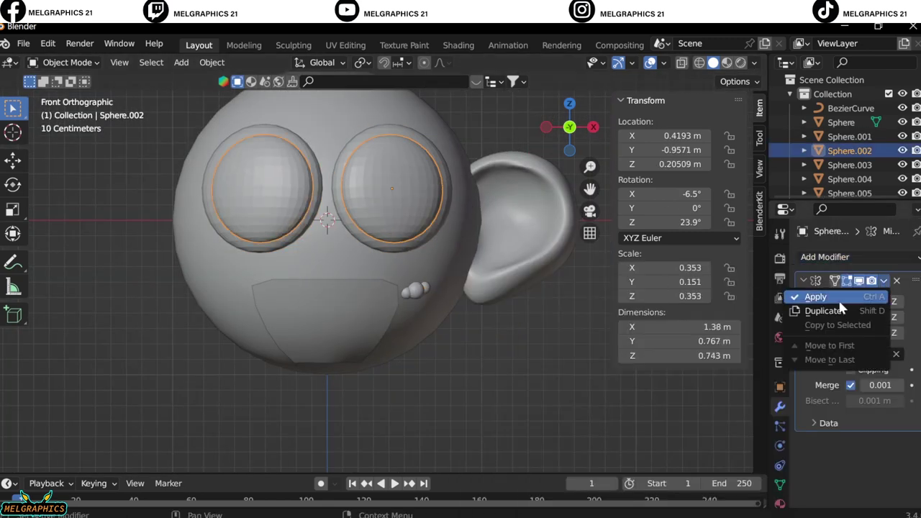
{"action": "left_click", "coordinate": [799, 292]}
{"action": "left_click", "coordinate": [849, 165]}
{"action": "left_click", "coordinate": [824, 257]}
{"action": "left_click", "coordinate": [620, 421]}
{"action": "left_click", "coordinate": [478, 342]}
Add and apply Mirror modifiers to the cheek spheres
{"action": "key", "text": "ctrl+a"}
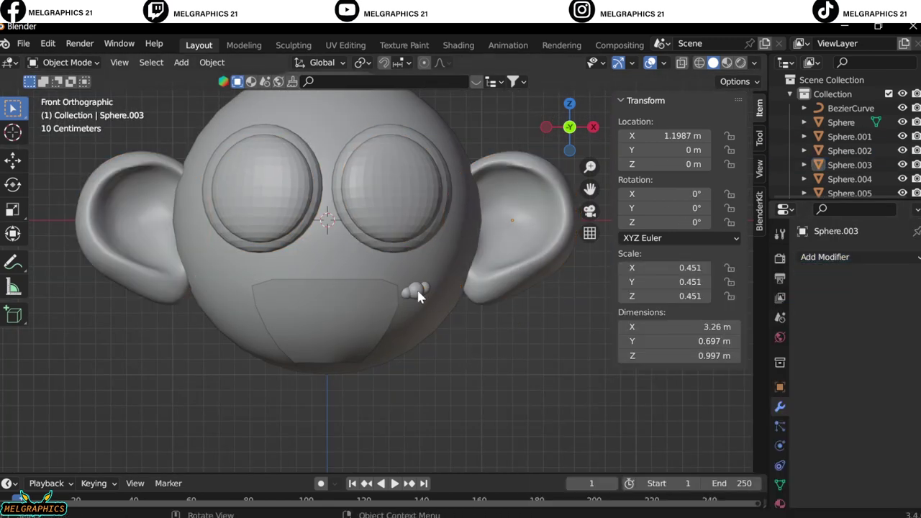
{"action": "left_click", "coordinate": [825, 257]}
{"action": "left_click", "coordinate": [621, 421]}
{"action": "left_click", "coordinate": [848, 178]}
{"action": "left_click", "coordinate": [825, 257]}
{"action": "left_click", "coordinate": [620, 422]}
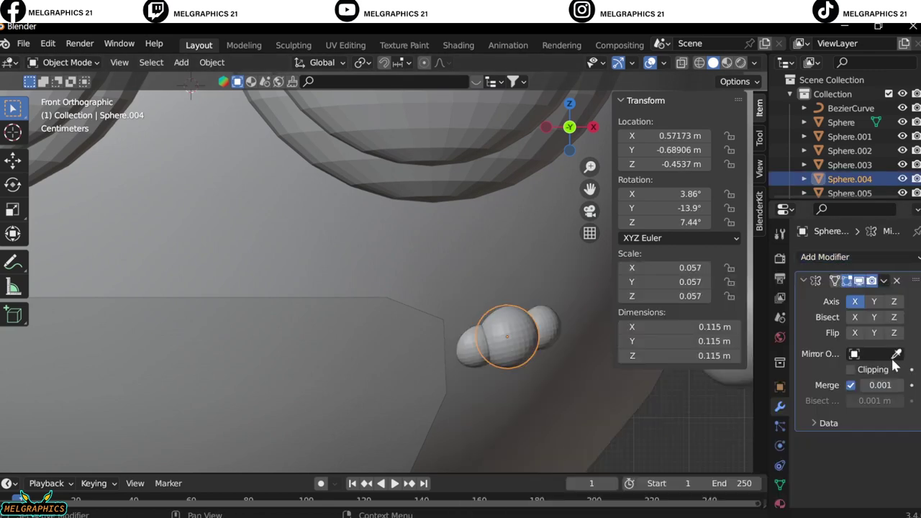
{"action": "left_click", "coordinate": [883, 281]}
{"action": "left_click", "coordinate": [815, 296]}
{"action": "left_click", "coordinate": [539, 327]}
Apply Shade Smooth to the two eye spheres
{"action": "scroll", "coordinate": [308, 372], "scroll_direction": "down", "scroll_amount": 4}
{"action": "left_click", "coordinate": [308, 371]}
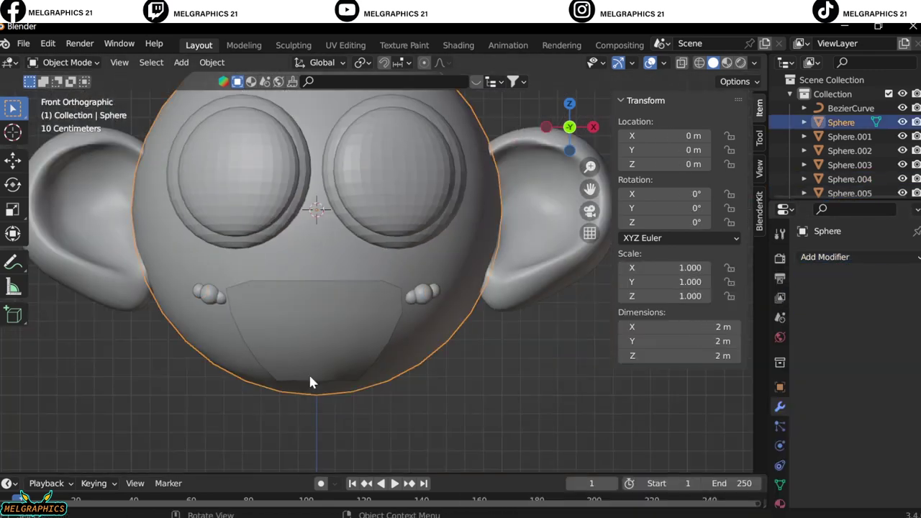
{"action": "scroll", "coordinate": [287, 372], "scroll_direction": "down", "scroll_amount": 2}
{"action": "scroll", "coordinate": [286, 372], "scroll_direction": "up", "scroll_amount": 2}
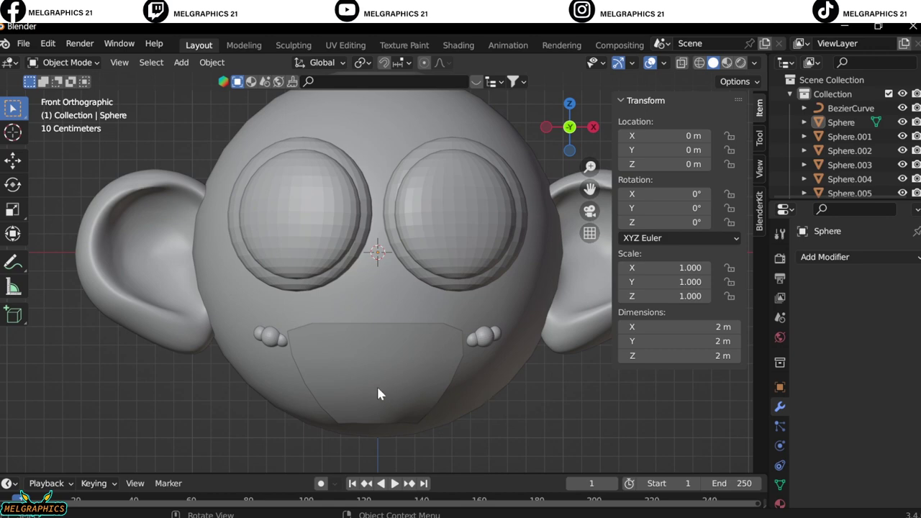
{"action": "left_click", "coordinate": [446, 179]}
{"action": "right_click", "coordinate": [441, 171]}
{"action": "left_click", "coordinate": [441, 155]}
{"action": "right_click", "coordinate": [442, 179]}
{"action": "left_click", "coordinate": [441, 179]}
Apply Shade Smooth to the ears and the cheek bump spheres
{"action": "left_click", "coordinate": [576, 302]}
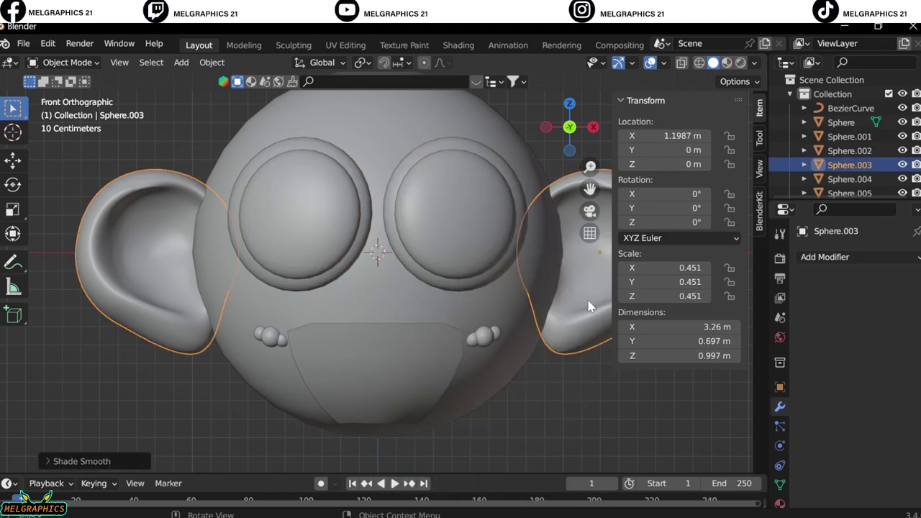
{"action": "left_click", "coordinate": [492, 335]}
{"action": "right_click", "coordinate": [492, 335]}
{"action": "left_click", "coordinate": [497, 332]}
{"action": "left_click", "coordinate": [473, 341]}
{"action": "right_click", "coordinate": [473, 340]}
{"action": "left_click", "coordinate": [473, 340]}
{"action": "scroll", "coordinate": [373, 315], "scroll_direction": "up", "scroll_amount": 5, "text": "shift"}
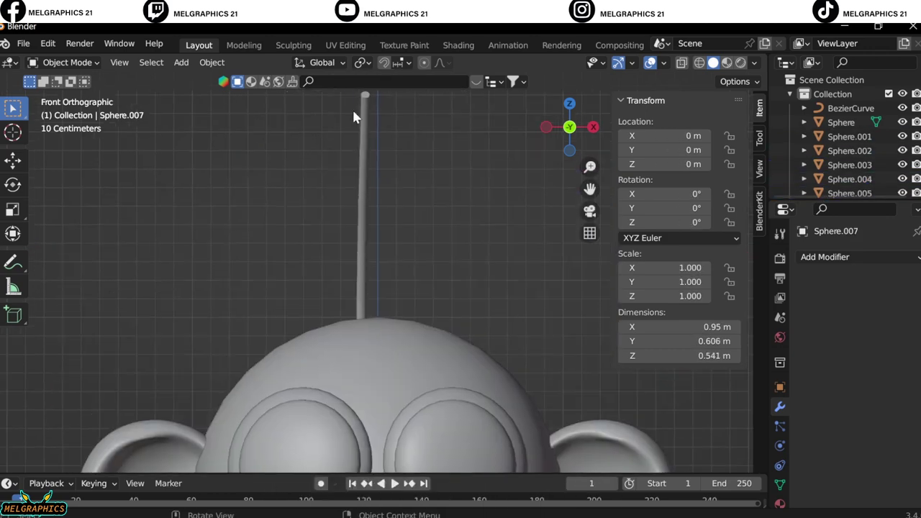
Check the tail curve from the front view and switch to Material Preview shading
{"action": "left_click", "coordinate": [353, 113]}
{"action": "mouse_move", "coordinate": [417, 150]}
{"action": "middle_mouse_down"}
{"action": "mouse_move", "coordinate": [308, 281]}
{"action": "mouse_move", "coordinate": [401, 305]}
{"action": "middle_mouse_up"}
{"action": "key", "text": "KP_1"}
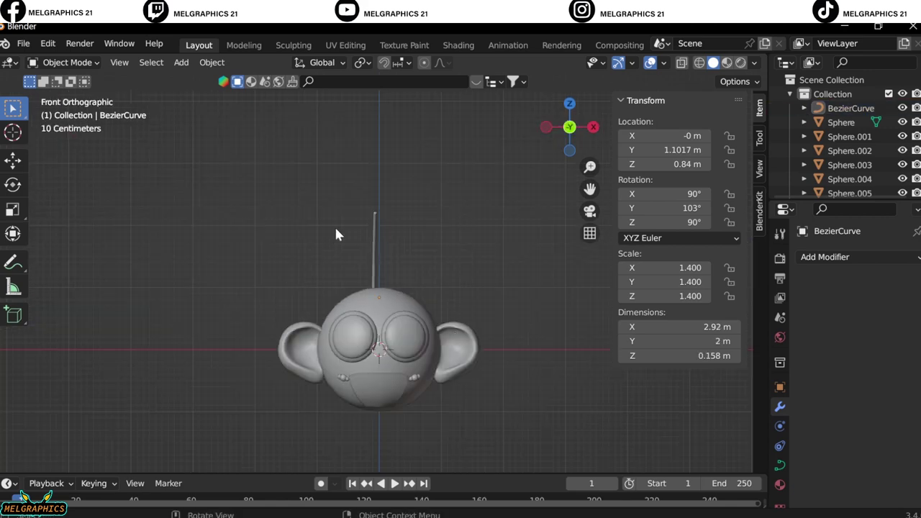
{"action": "right_click", "coordinate": [329, 248]}
{"action": "left_click", "coordinate": [329, 248]}
{"action": "mouse_move", "coordinate": [329, 248]}
{"action": "middle_mouse_down"}
{"action": "mouse_move", "coordinate": [329, 377]}
{"action": "mouse_move", "coordinate": [461, 298]}
{"action": "middle_mouse_up"}
{"action": "key", "text": "KP_1"}
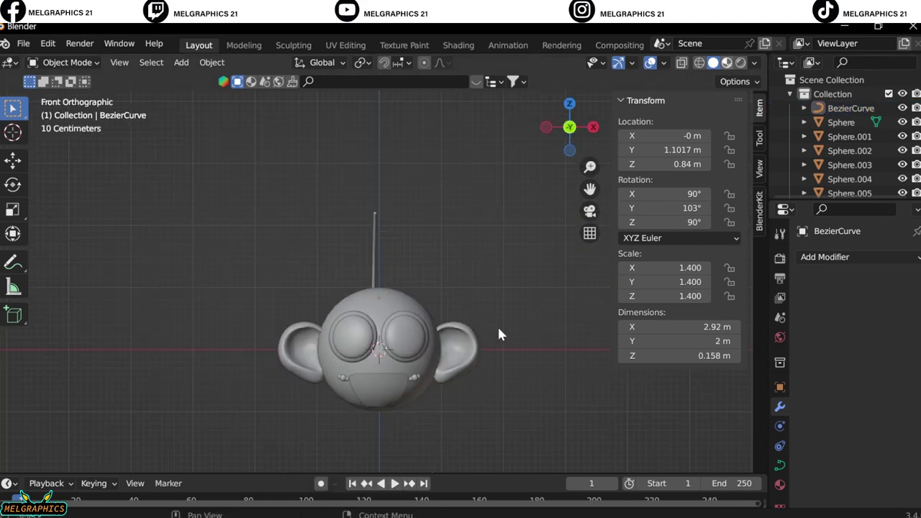
{"action": "key", "text": "z"}
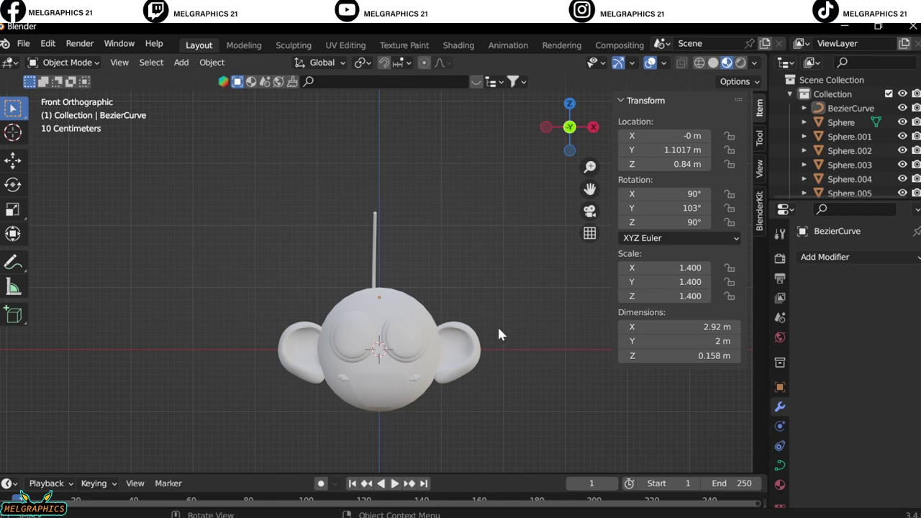
Give the head a new material with a peach skin base colour
{"action": "scroll", "coordinate": [497, 324], "scroll_direction": "up", "scroll_amount": 3}
{"action": "scroll", "coordinate": [487, 183], "scroll_direction": "up", "scroll_amount": 2}
{"action": "left_click", "coordinate": [779, 483]}
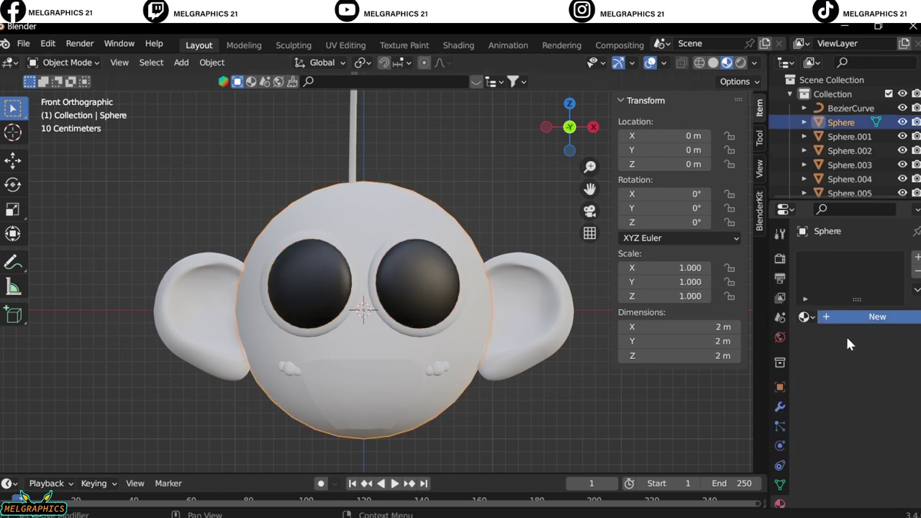
{"action": "left_click_drag", "start_coordinate": [892, 277], "coordinate": [892, 302]}
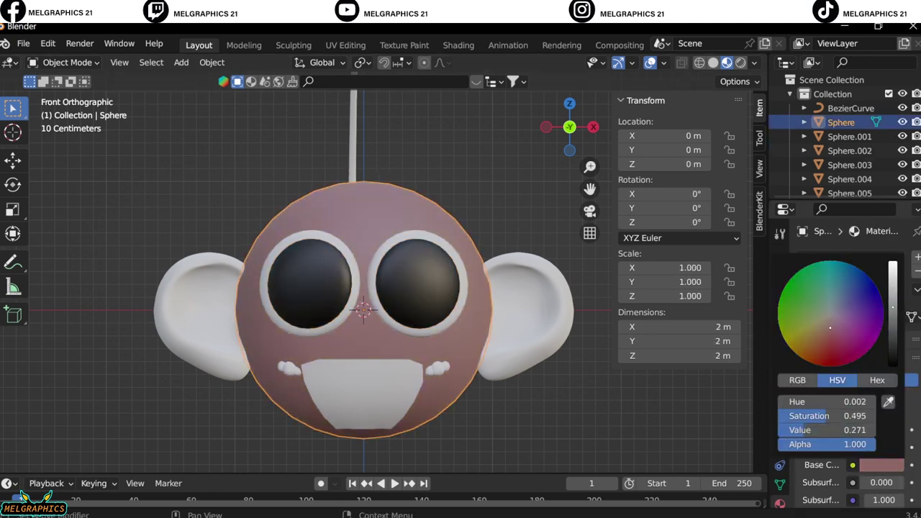
{"action": "mouse_move", "coordinate": [823, 331]}
{"action": "left_mouse_down"}
{"action": "mouse_move", "coordinate": [843, 326]}
{"action": "mouse_move", "coordinate": [843, 289]}
{"action": "left_mouse_up"}
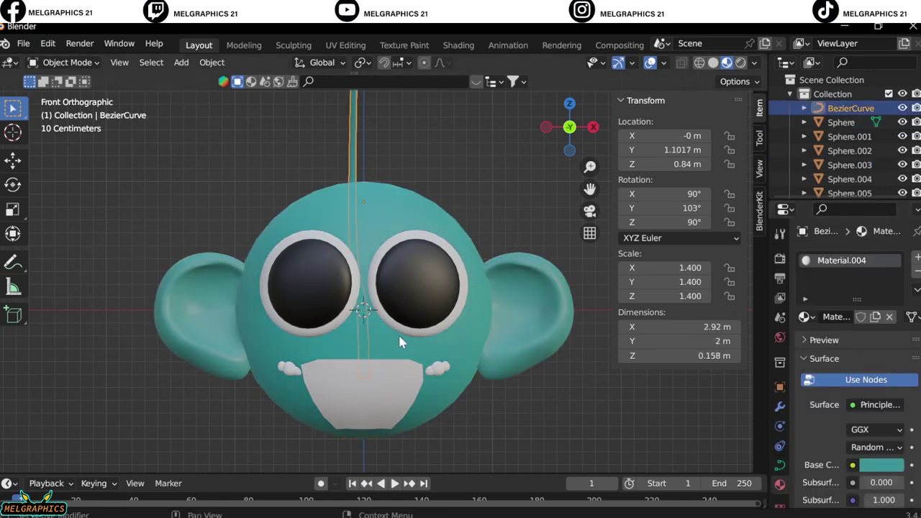
Select both cheek bump spheres to colour them, then return to the front view
{"action": "scroll", "coordinate": [397, 334], "scroll_direction": "up", "scroll_amount": 3}
{"action": "left_click", "coordinate": [480, 374]}
{"action": "left_click", "coordinate": [231, 375], "text": "shift"}
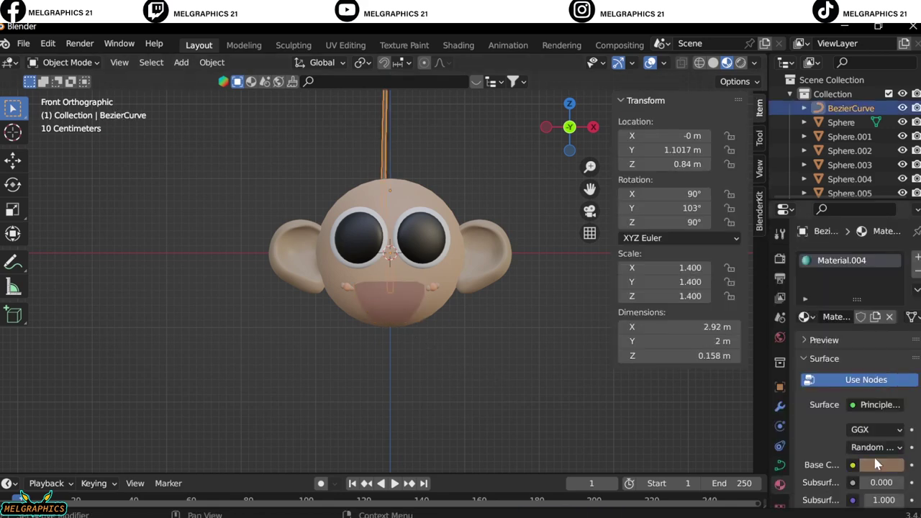
{"action": "scroll", "coordinate": [470, 366], "scroll_direction": "down", "scroll_amount": 2}
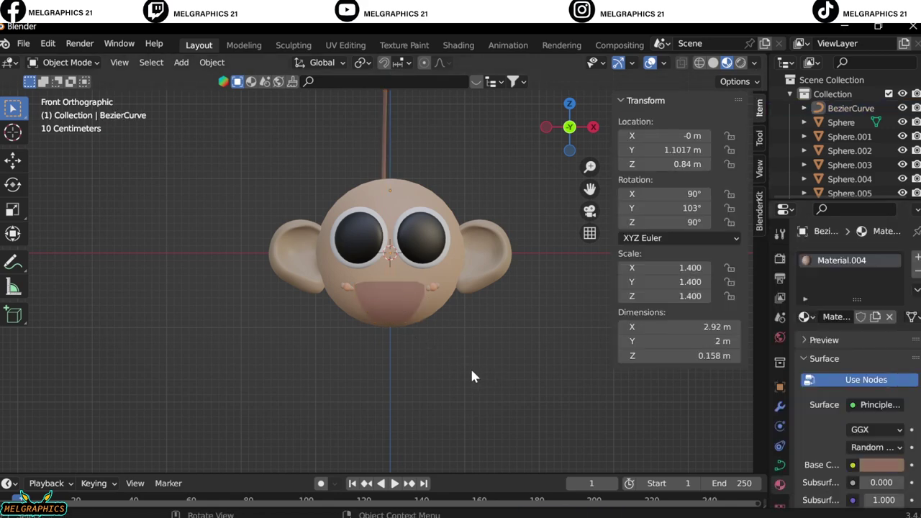
{"action": "middle_click_drag", "start_coordinate": [469, 366], "coordinate": [285, 272]}
{"action": "key", "text": "KP_1"}
{"action": "scroll", "coordinate": [443, 243], "scroll_direction": "up", "scroll_amount": 5}
{"action": "scroll", "coordinate": [443, 243], "scroll_direction": "down", "scroll_amount": 5}
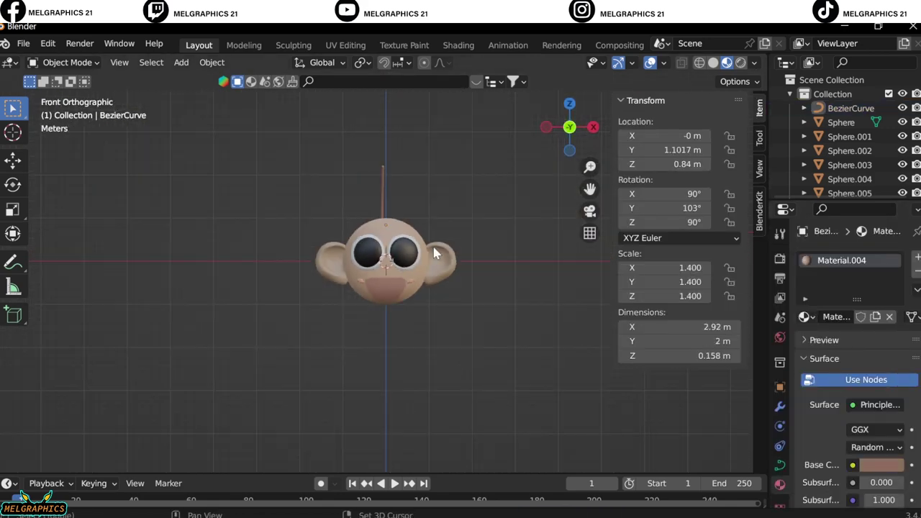
Add a camera to the scene and switch to the side view
{"action": "key", "text": "shift+a"}
{"action": "left_click", "coordinate": [419, 448]}
{"action": "key", "text": "KP_3"}
Pull the camera back along Y, view through it, and adjust its shift and focal length
{"action": "key", "text": "g"}
{"action": "key", "text": "y"}
{"action": "left_click", "coordinate": [51, 302]}
{"action": "key", "text": "KP_0"}
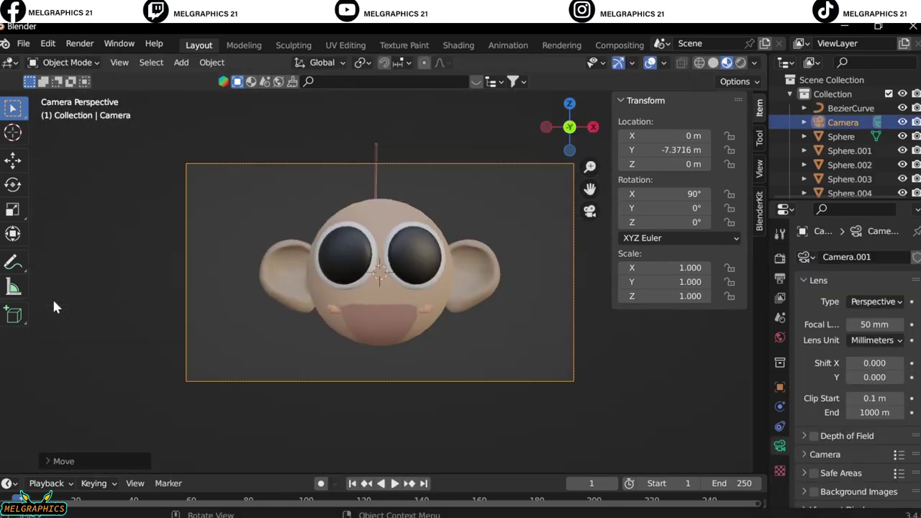
{"action": "left_click_drag", "start_coordinate": [879, 374], "coordinate": [895, 374]}
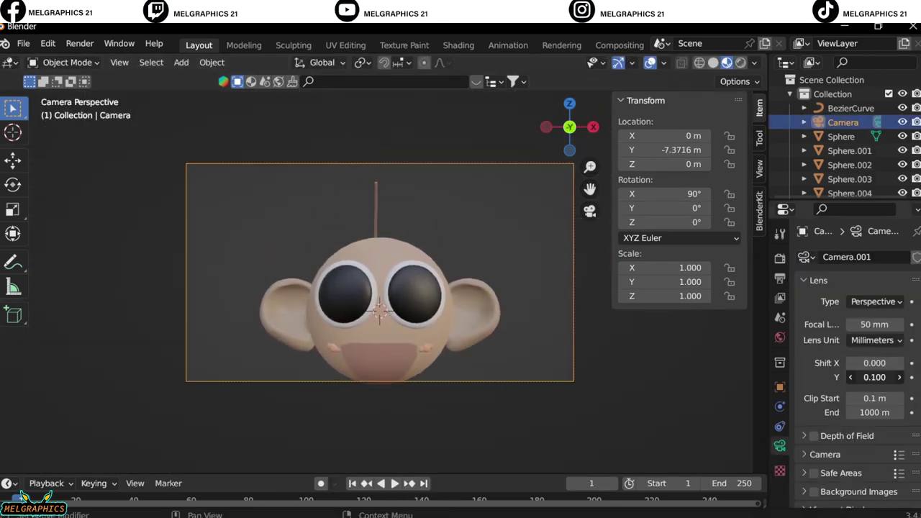
{"action": "left_click_drag", "start_coordinate": [874, 324], "coordinate": [860, 324]}
Delete the mouth patch and add a smooth-shaded UV sphere for the head
{"action": "left_click", "coordinate": [378, 338]}
{"action": "scroll", "coordinate": [392, 359], "scroll_direction": "up", "scroll_amount": 4}
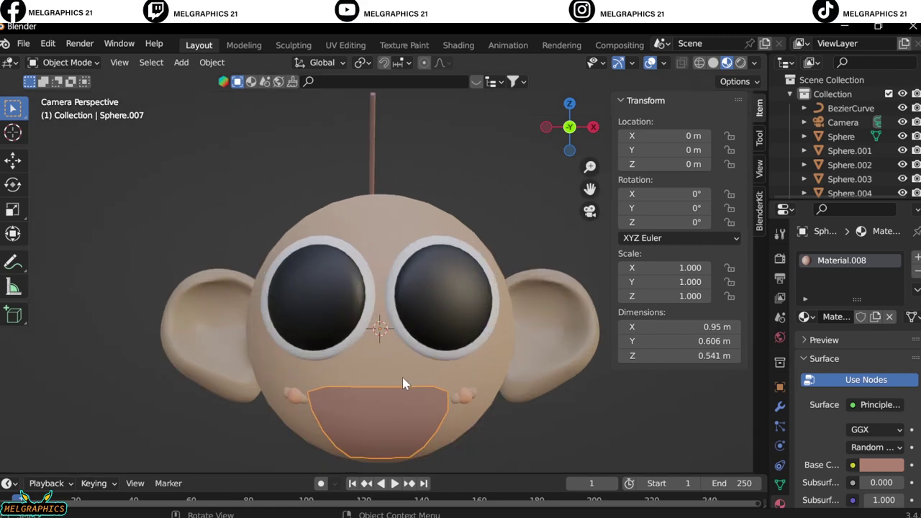
{"action": "key", "text": "Delete"}
{"action": "key", "text": "shift+a"}
{"action": "left_click", "coordinate": [478, 219]}
{"action": "right_click", "coordinate": [389, 215]}
{"action": "left_click", "coordinate": [393, 217]}
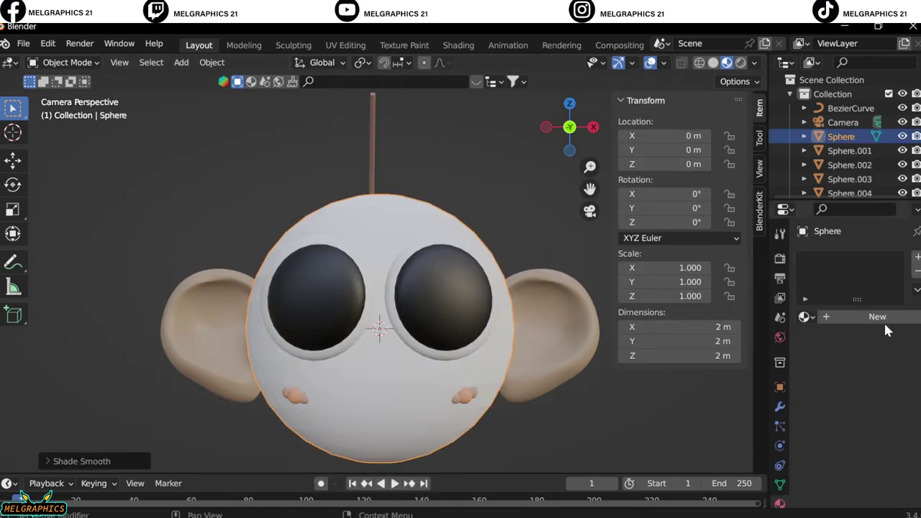
Give the head a new reddish-brown material and apply the same colour to the ears
{"action": "left_click", "coordinate": [877, 317]}
{"action": "left_click", "coordinate": [881, 464]}
{"action": "left_click_drag", "start_coordinate": [840, 343], "coordinate": [835, 338]}
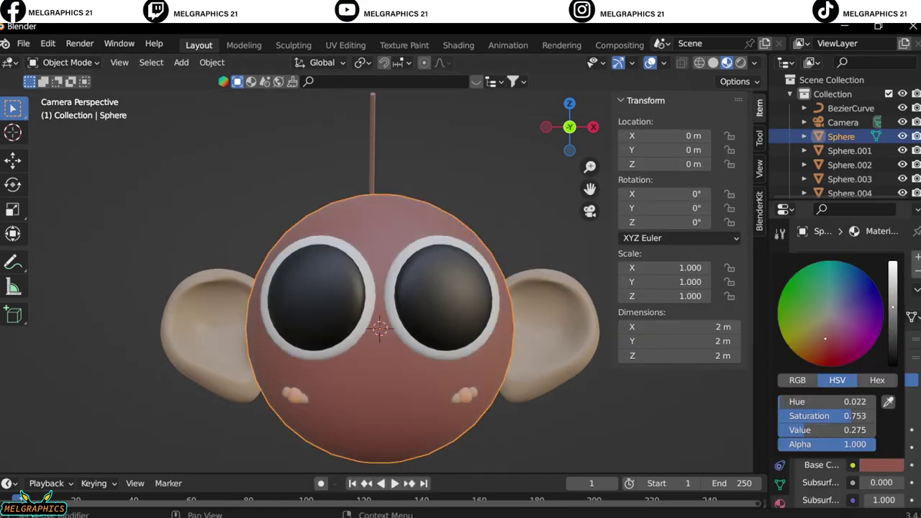
{"action": "left_click", "coordinate": [890, 402]}
{"action": "left_click", "coordinate": [359, 209]}
Select the tail curve and both cheek bump spheres
{"action": "left_click", "coordinate": [372, 173]}
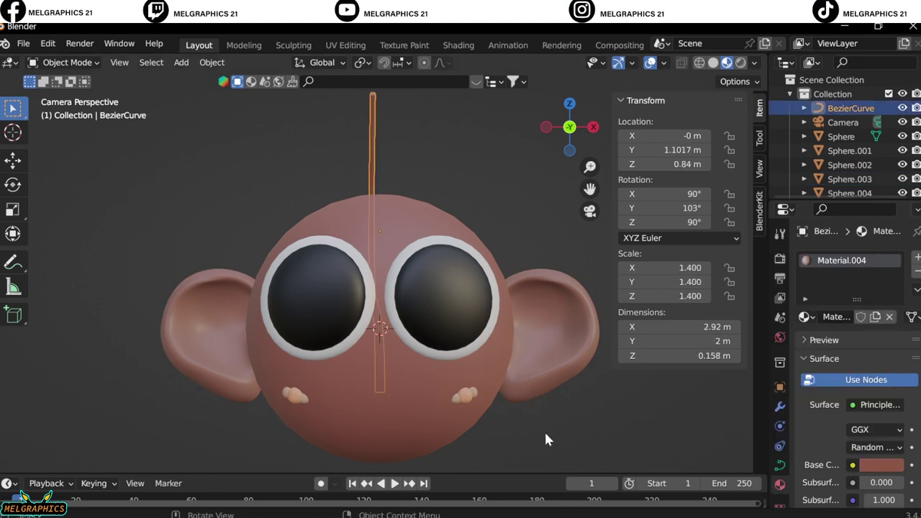
{"action": "left_click", "coordinate": [464, 394]}
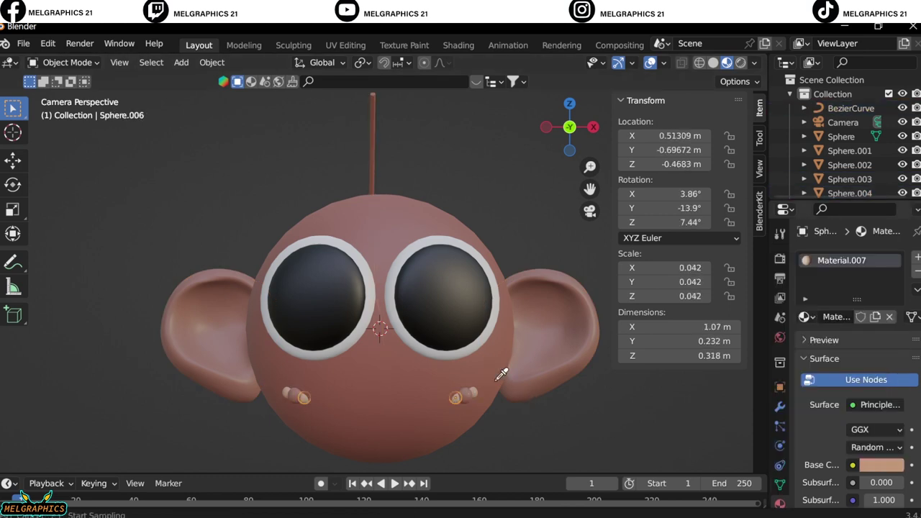
{"action": "scroll", "coordinate": [523, 457], "scroll_direction": "up", "scroll_amount": 3}
{"action": "scroll", "coordinate": [523, 458], "scroll_direction": "down", "scroll_amount": 2}
{"action": "left_click", "coordinate": [496, 392]}
{"action": "scroll", "coordinate": [496, 392], "scroll_direction": "down", "scroll_amount": 3}
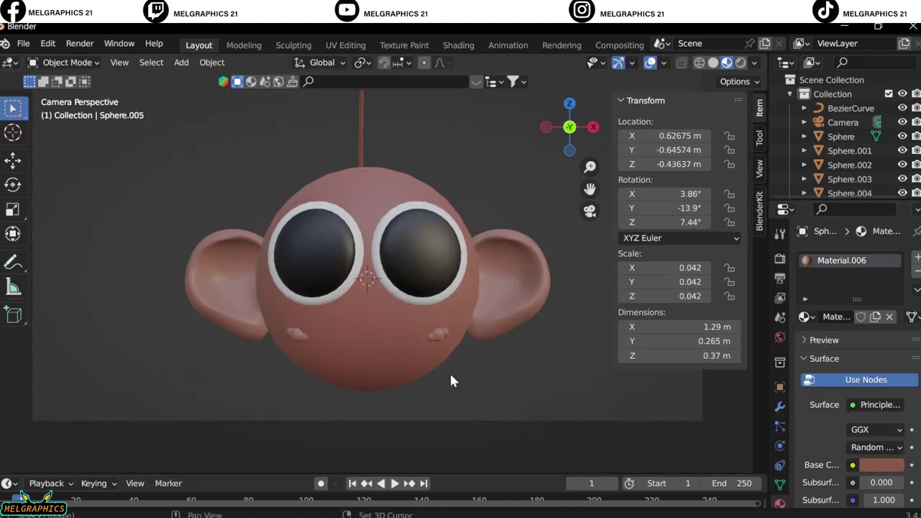
Add an area light to the scene
{"action": "key", "text": "shift+a"}
{"action": "left_click", "coordinate": [508, 459]}
{"action": "scroll", "coordinate": [451, 424], "scroll_direction": "down", "scroll_amount": 3}
Raise the area light above the head along Z and add a second area light
{"action": "key", "text": "g"}
{"action": "key", "text": "z"}
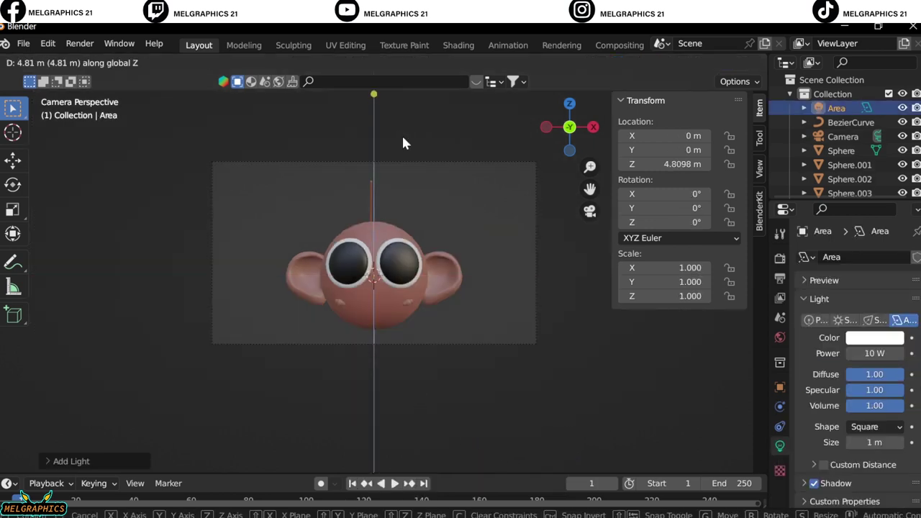
{"action": "left_click", "coordinate": [403, 143]}
{"action": "key", "text": "KP_7"}
{"action": "key", "text": "shift+a"}
{"action": "left_click", "coordinate": [435, 293]}
Rotate the second light 90° on X and move it in front of the head along Y
{"action": "key", "text": "KP_3"}
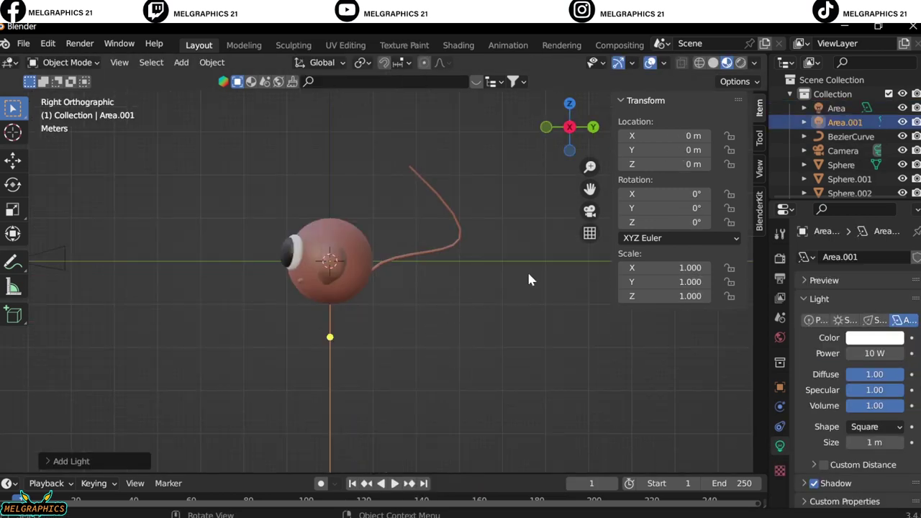
{"action": "key", "text": "r"}
{"action": "key", "text": "x"}
{"action": "key", "text": "9"}
{"action": "key", "text": "0"}
{"action": "key", "text": "Return"}
{"action": "key", "text": "g"}
{"action": "key", "text": "y"}
{"action": "left_click", "coordinate": [277, 324]}
Set the front light's rotation to 45° and slide it sideways along X
{"action": "key", "text": "KP_7"}
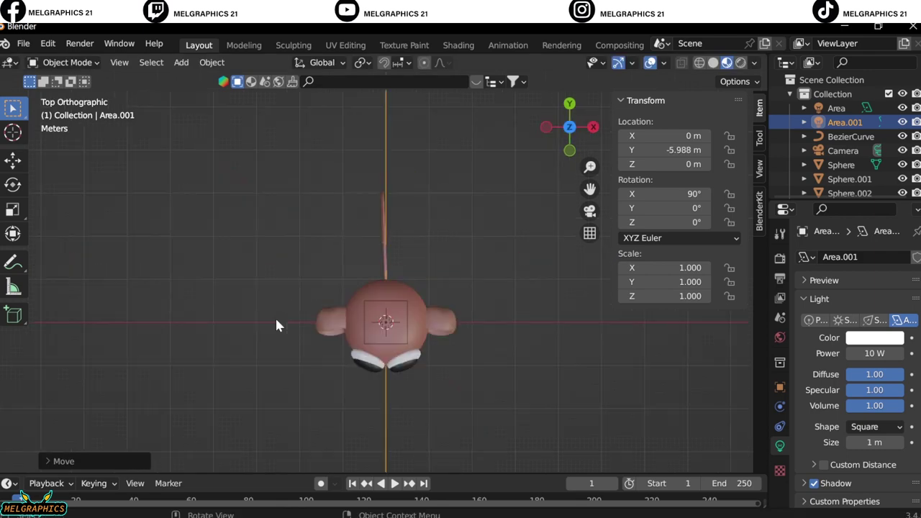
{"action": "scroll", "coordinate": [277, 325], "scroll_direction": "down", "scroll_amount": 3}
{"action": "double_click", "coordinate": [664, 222]}
{"action": "type", "text": "45"}
{"action": "key", "text": "Return"}
{"action": "key", "text": "g"}
{"action": "key", "text": "x"}
{"action": "left_click", "coordinate": [506, 368]}
Duplicate the light, rotate the copy to -45° and move it to the opposite side
{"action": "key", "text": "shift+d"}
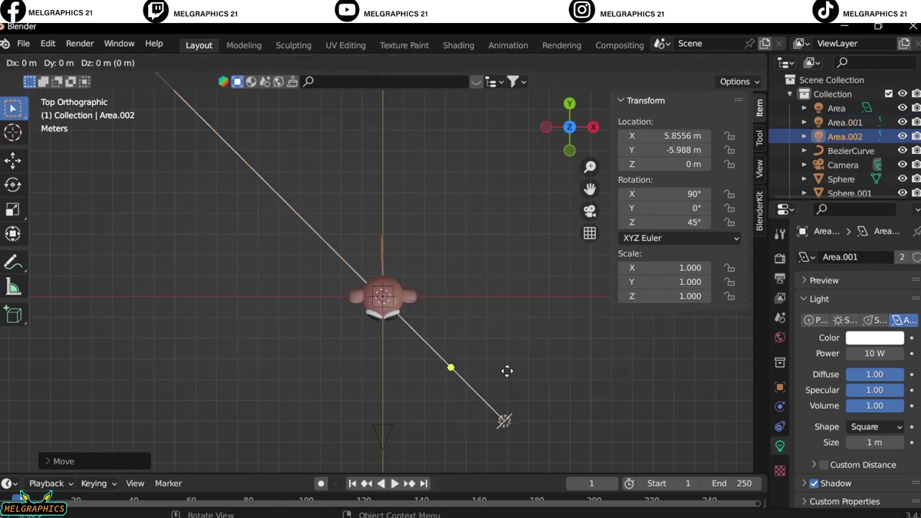
{"action": "right_click", "coordinate": [506, 370]}
{"action": "double_click", "coordinate": [664, 223]}
{"action": "type", "text": "-45"}
{"action": "key", "text": "Return"}
{"action": "key", "text": "g"}
{"action": "key", "text": "x"}
{"action": "left_click", "coordinate": [490, 372]}
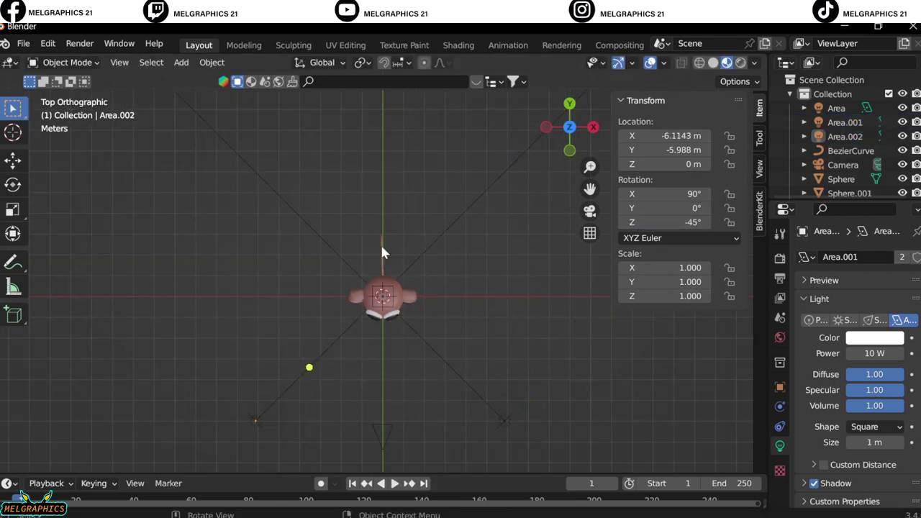
Check the shot through the camera and open the FBX import browser
{"action": "key", "text": "KP_0"}
{"action": "key", "text": "KP_0"}
{"action": "left_click", "coordinate": [23, 43]}
{"action": "left_click", "coordinate": [213, 368]}
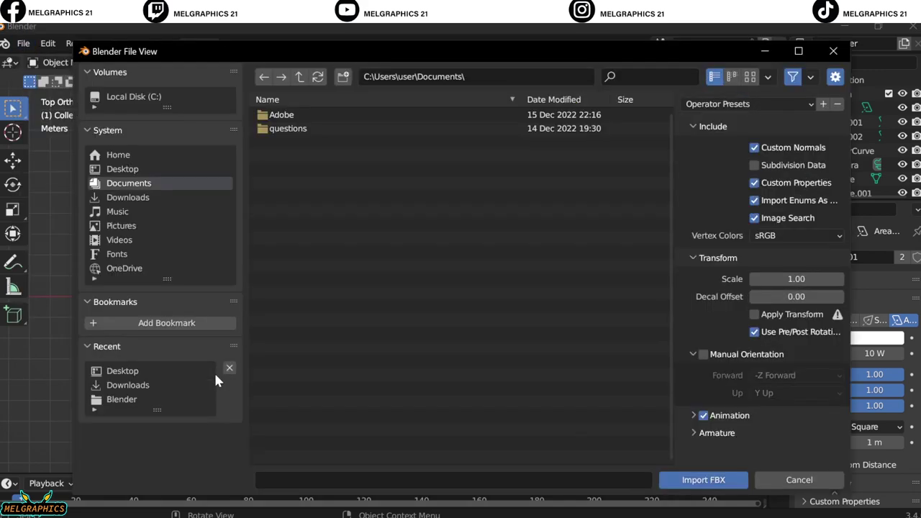
Import Cyclorama.fbx from Downloads and select the backdrop in front view
{"action": "left_click", "coordinate": [127, 385]}
{"action": "double_click", "coordinate": [309, 208]}
{"action": "middle_click_drag", "start_coordinate": [421, 319], "coordinate": [480, 343]}
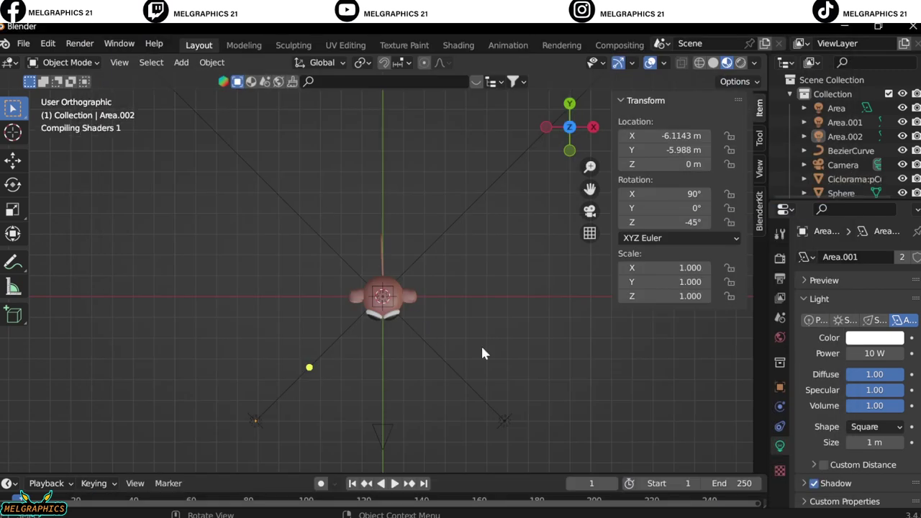
{"action": "key", "text": "KP_1"}
{"action": "left_click", "coordinate": [427, 336]}
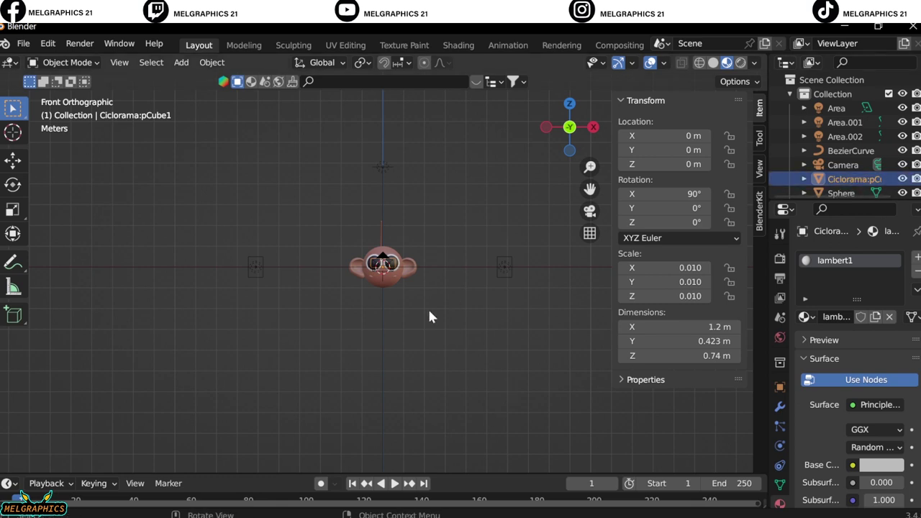
Scale the cyclorama to 0.413, lower it to Z -1.5286 m, and view through the camera
{"action": "key", "text": "s"}
{"action": "left_click", "coordinate": [641, 425]}
{"action": "key", "text": "g"}
{"action": "key", "text": "z"}
{"action": "left_click", "coordinate": [631, 458]}
{"action": "key", "text": "KP_0"}
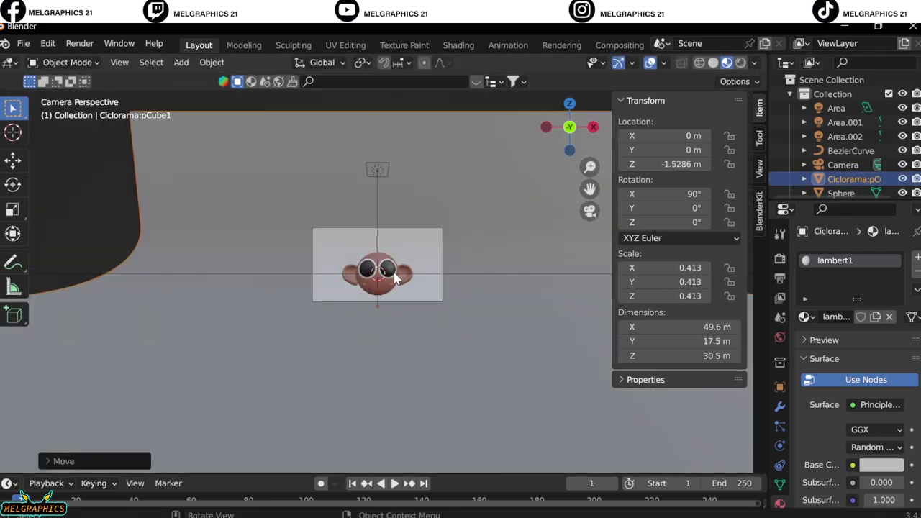
Switch to a rendered top view and set the right-hand area light to 400 W
{"action": "key", "text": "z"}
{"action": "key", "text": "8"}
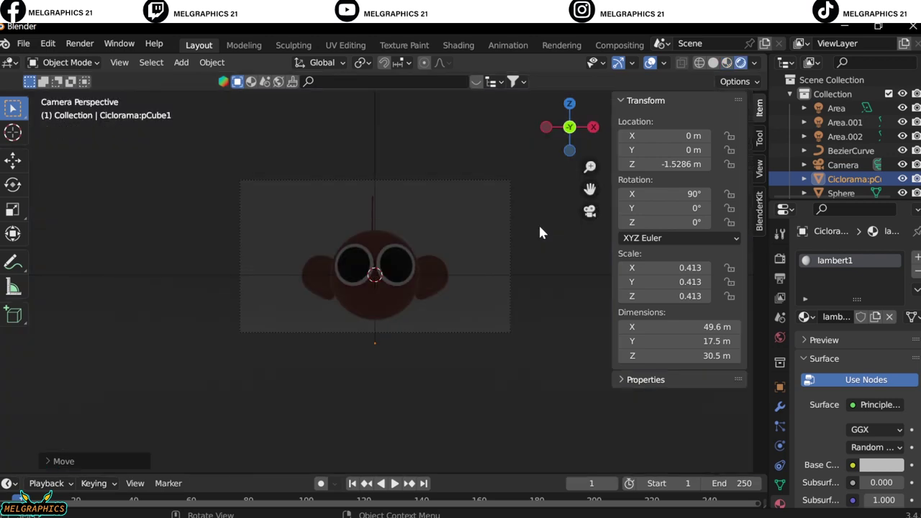
{"action": "scroll", "coordinate": [467, 300], "scroll_direction": "down", "scroll_amount": 3}
{"action": "key", "text": "KP_7"}
{"action": "left_click", "coordinate": [447, 366]}
{"action": "left_click", "coordinate": [875, 353]}
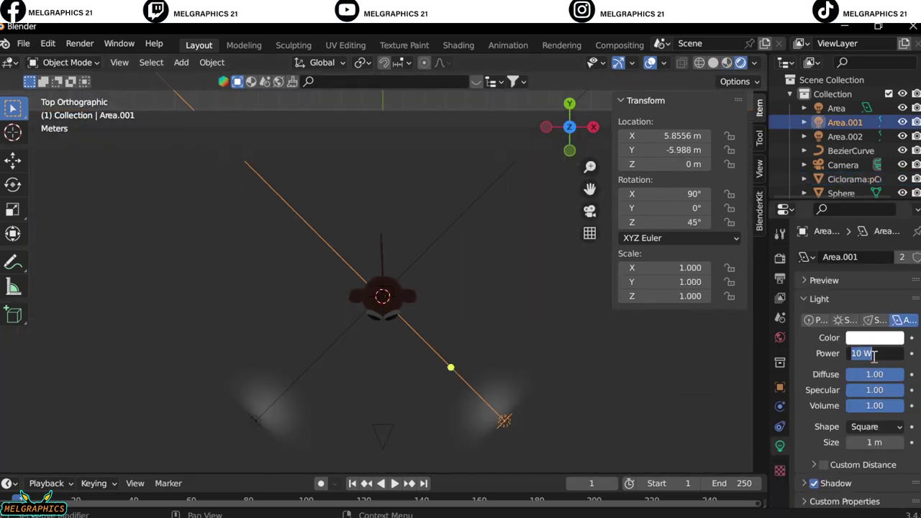
{"action": "type", "text": "400"}
{"action": "key", "text": "Return"}
Set the overhead area light's power to 400 W as well
{"action": "left_click", "coordinate": [308, 367]}
{"action": "left_click", "coordinate": [389, 312]}
{"action": "left_click", "coordinate": [874, 353]}
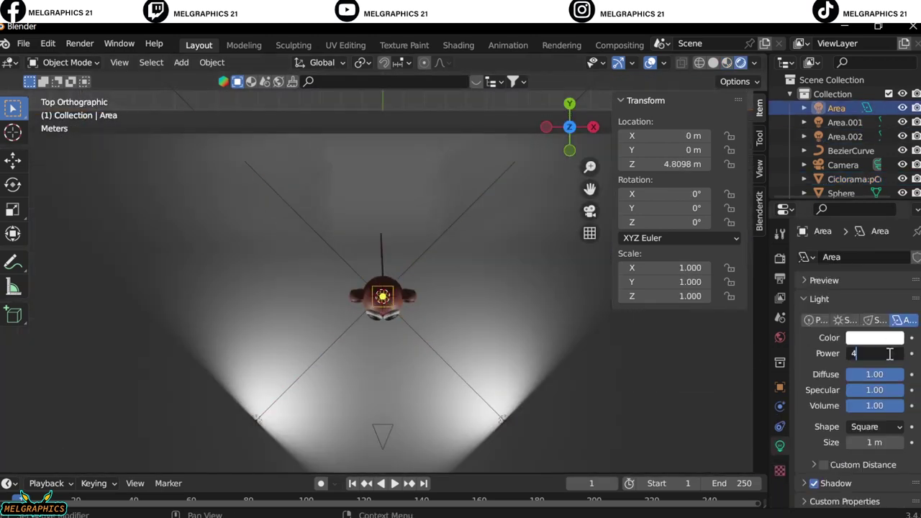
{"action": "type", "text": "400"}
{"action": "key", "text": "Return"}
{"action": "key", "text": "KP_0"}
Lower the ear material's Specular to 0.022
{"action": "left_click", "coordinate": [387, 324]}
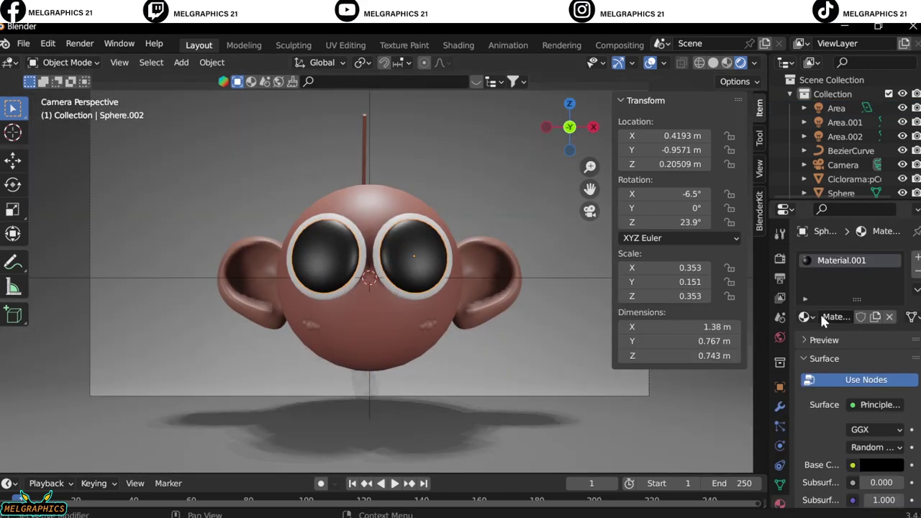
{"action": "scroll", "coordinate": [819, 312], "scroll_direction": "down", "scroll_amount": 5}
{"action": "left_click", "coordinate": [487, 302]}
{"action": "left_click", "coordinate": [446, 284]}
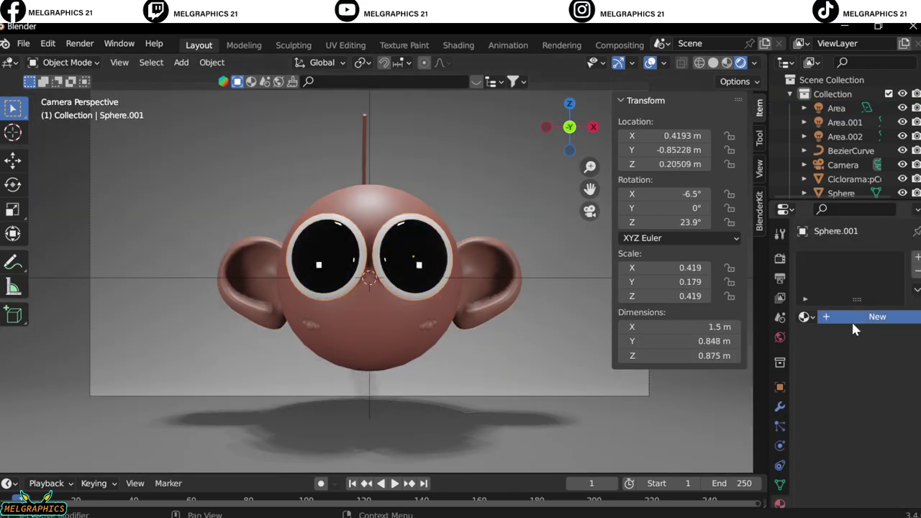
{"action": "left_click", "coordinate": [881, 250]}
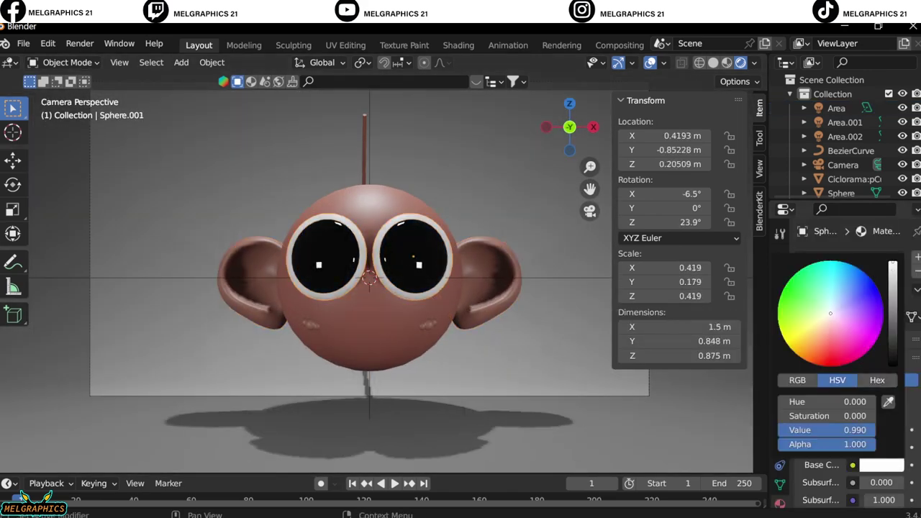
{"action": "left_click", "coordinate": [481, 277]}
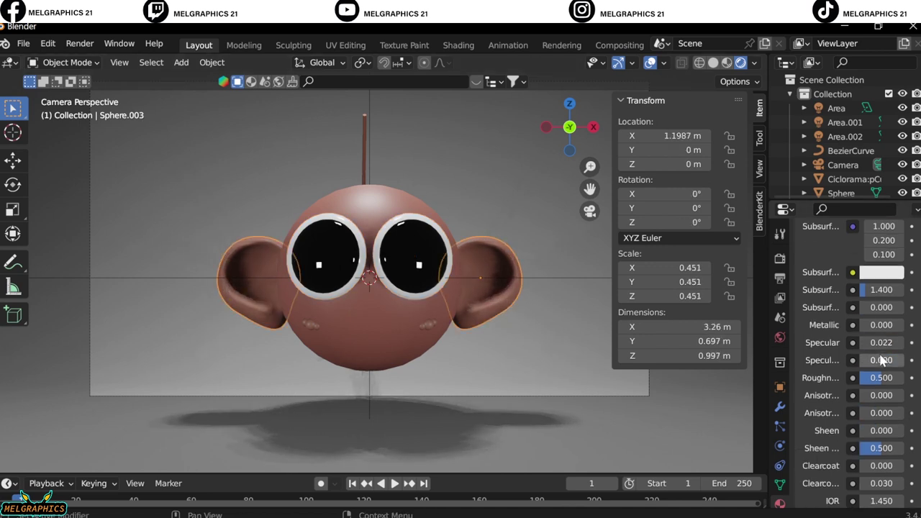
{"action": "left_click", "coordinate": [430, 306]}
{"action": "left_click", "coordinate": [495, 308]}
{"action": "left_click", "coordinate": [495, 308]}
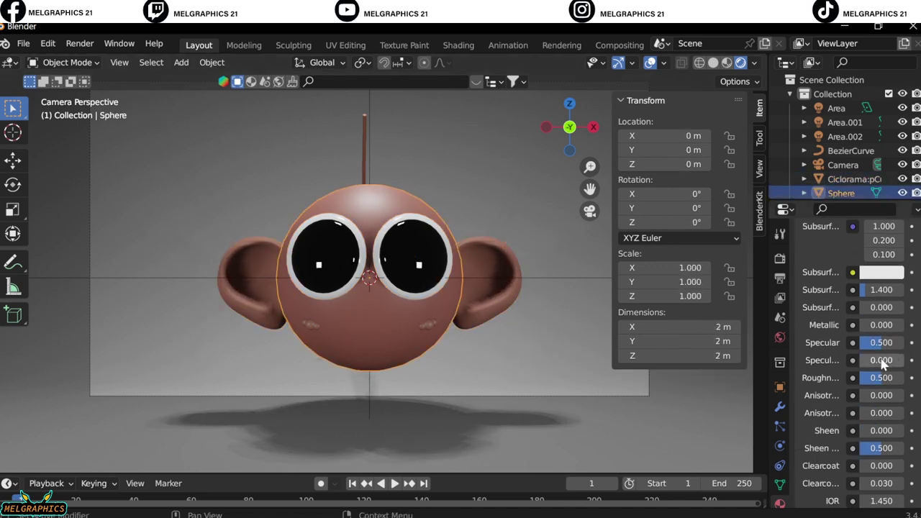
{"action": "left_click", "coordinate": [446, 284]}
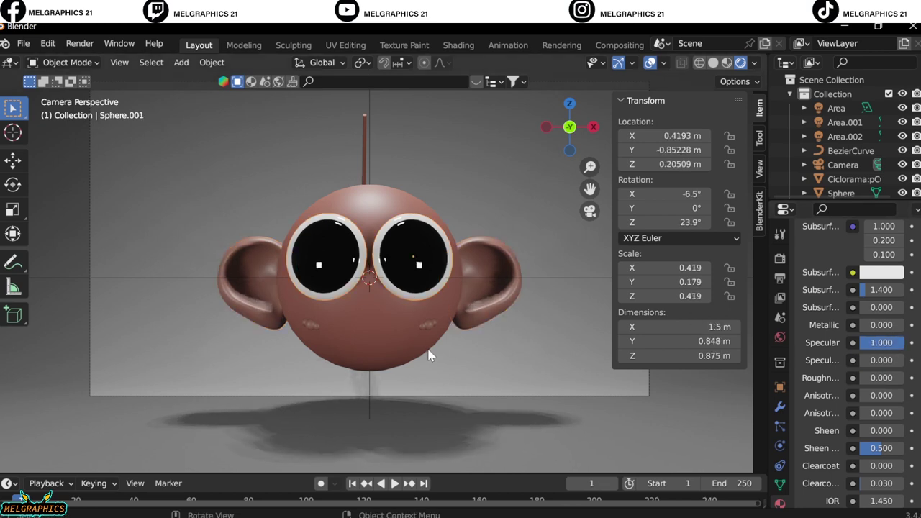
{"action": "left_click", "coordinate": [426, 314]}
Select the cyclorama backdrop and the antenna curve to inspect them
{"action": "left_click", "coordinate": [539, 421]}
{"action": "left_click", "coordinate": [365, 157]}
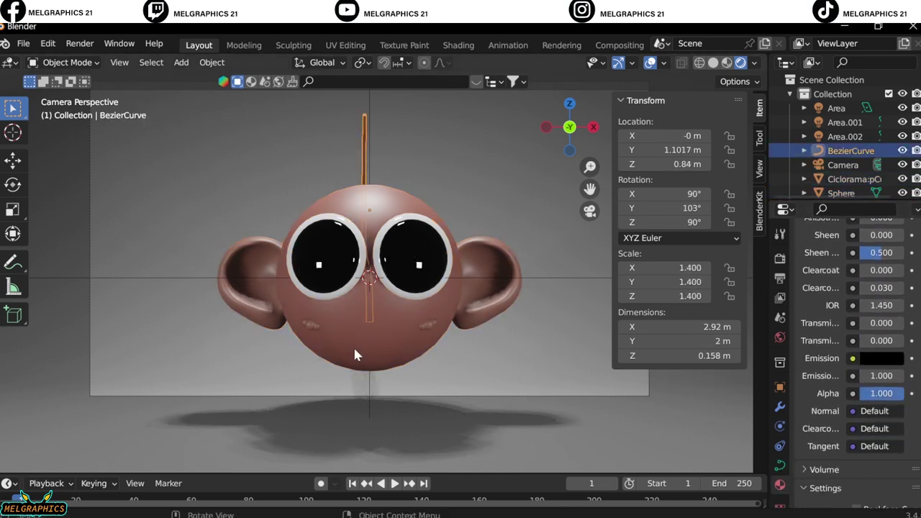
{"action": "scroll", "coordinate": [366, 343], "scroll_direction": "up", "scroll_amount": 2}
{"action": "scroll", "coordinate": [367, 344], "scroll_direction": "down", "scroll_amount": 3}
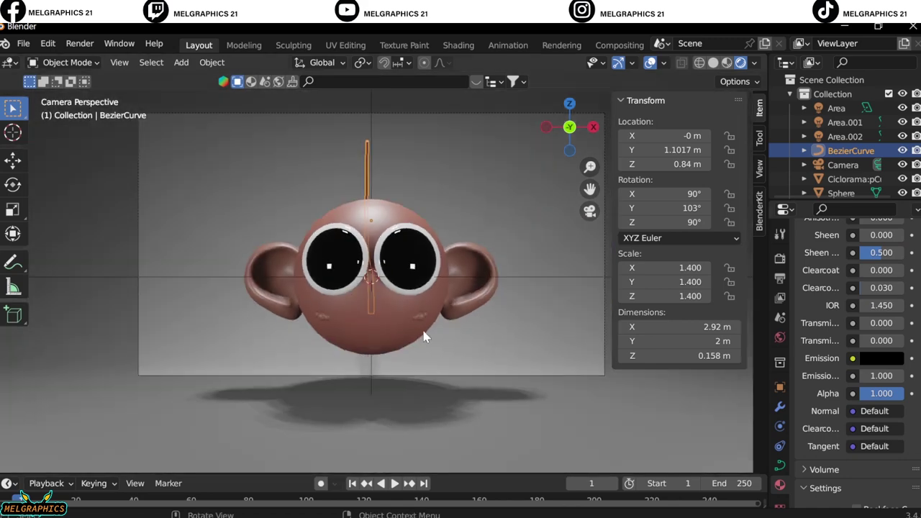
Reframe the camera with a 35 mm focal length and Shift Y -0.030
{"action": "left_click", "coordinate": [842, 165]}
{"action": "left_click_drag", "start_coordinate": [874, 295], "coordinate": [857, 295]}
{"action": "mouse_move", "coordinate": [874, 347]}
{"action": "left_mouse_down"}
{"action": "mouse_move", "coordinate": [885, 346]}
{"action": "mouse_move", "coordinate": [856, 346]}
{"action": "left_mouse_up"}
{"action": "left_click_drag", "start_coordinate": [874, 294], "coordinate": [889, 294]}
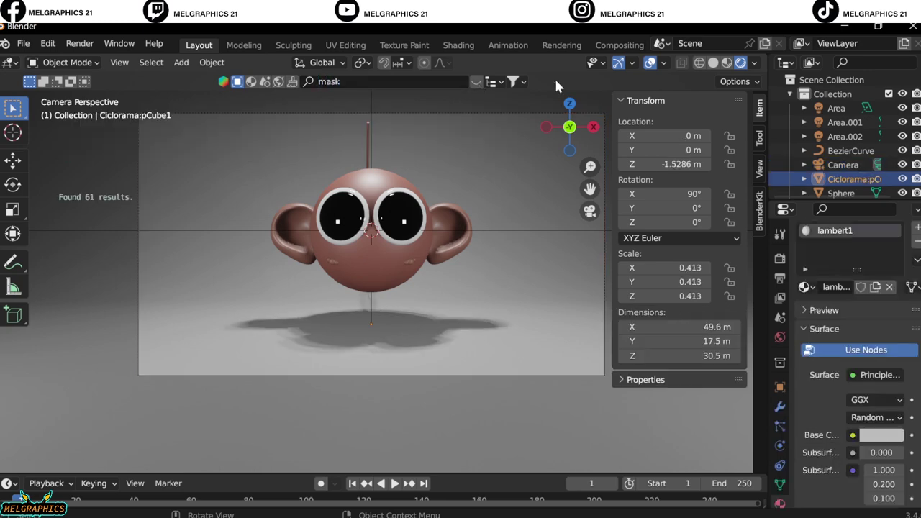
Browse BlenderKit asset results and drag the Cotoneaster bush into the viewport
{"action": "left_click", "coordinate": [476, 81]}
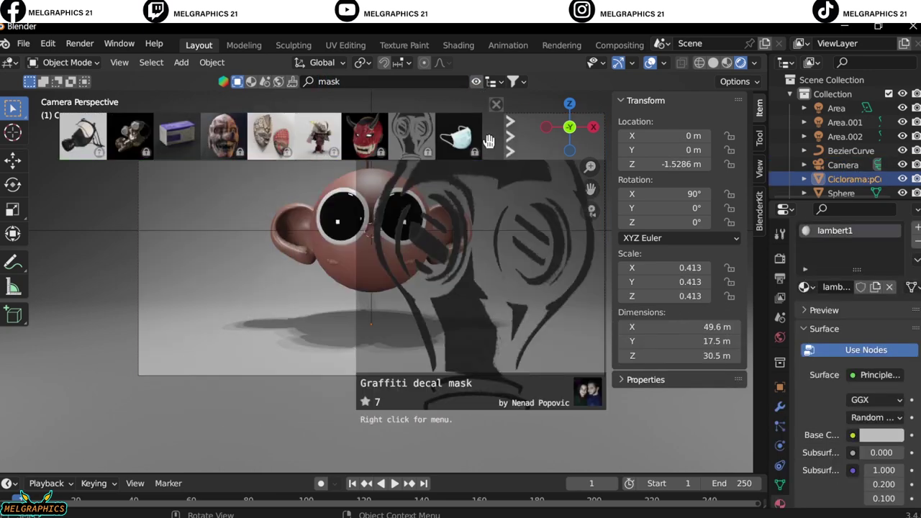
{"action": "left_click", "coordinate": [365, 82]}
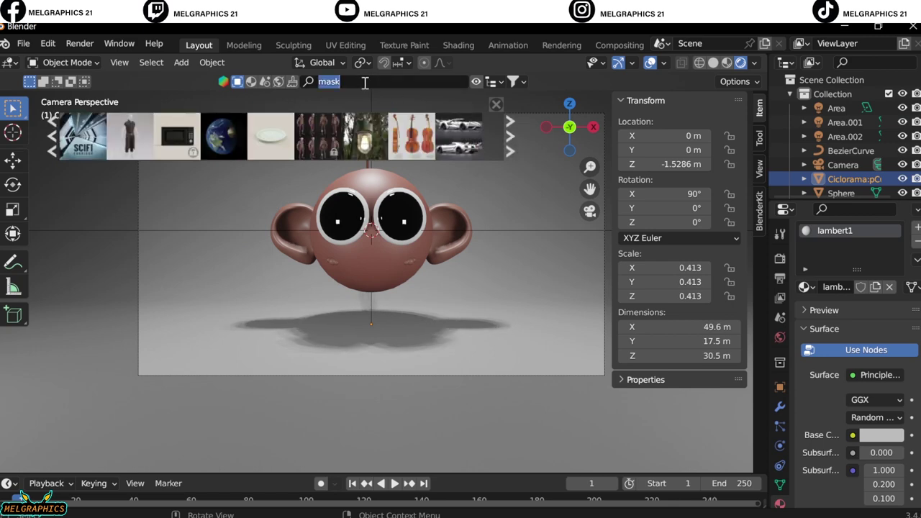
{"action": "left_click", "coordinate": [509, 150]}
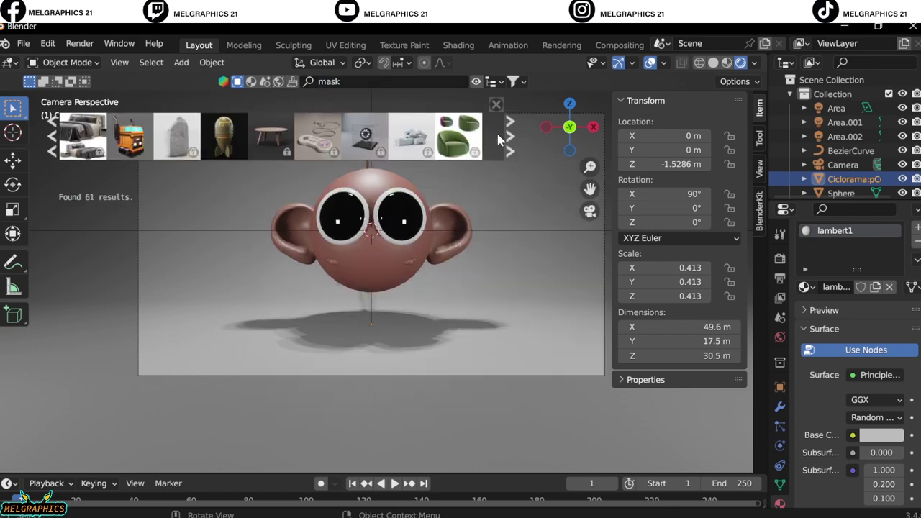
{"action": "scroll", "coordinate": [496, 135], "scroll_direction": "down", "scroll_amount": 2}
{"action": "scroll", "coordinate": [468, 137], "scroll_direction": "down", "scroll_amount": 2}
{"action": "left_click_drag", "start_coordinate": [457, 137], "coordinate": [482, 329]}
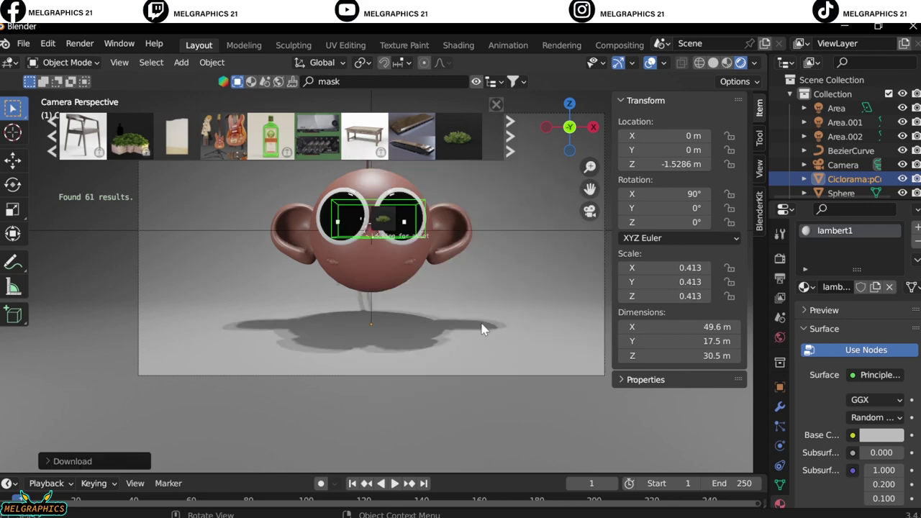
{"action": "left_click", "coordinate": [23, 44]}
Enter day5 as the file name in the Desktop folder and save as day5.blend
{"action": "left_click", "coordinate": [46, 149]}
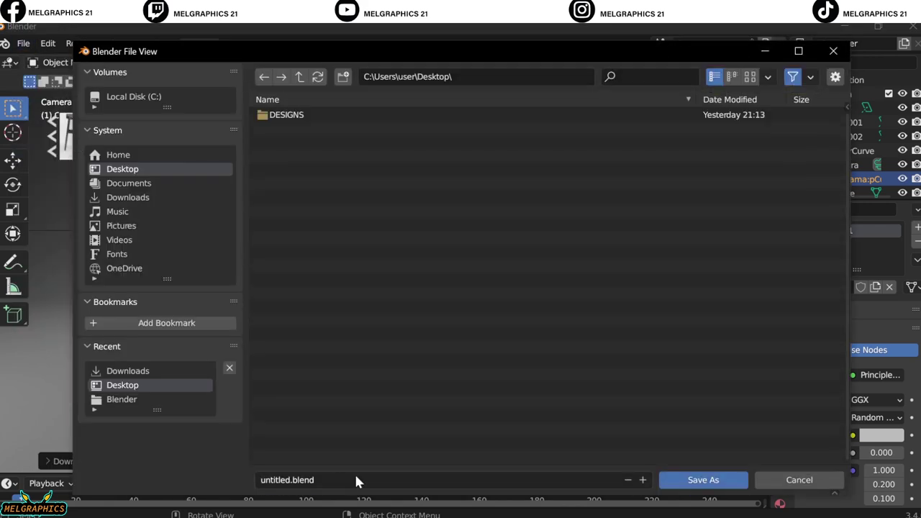
{"action": "left_click", "coordinate": [354, 477]}
{"action": "type", "text": "day5"}
{"action": "left_click", "coordinate": [703, 479]}
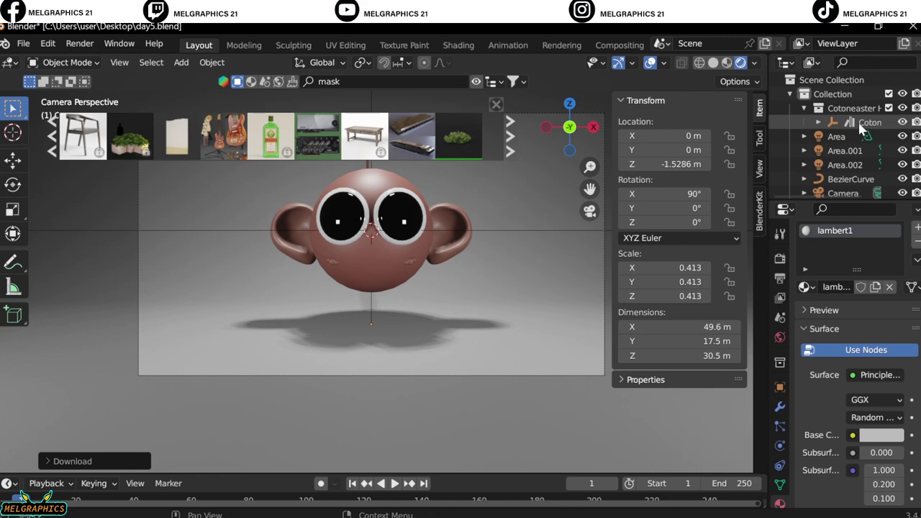
Select the Cotoneaster bush and move it to the right of the monkey
{"action": "left_click", "coordinate": [863, 123]}
{"action": "middle_click_drag", "start_coordinate": [432, 303], "coordinate": [374, 325]}
{"action": "key", "text": "KP_1"}
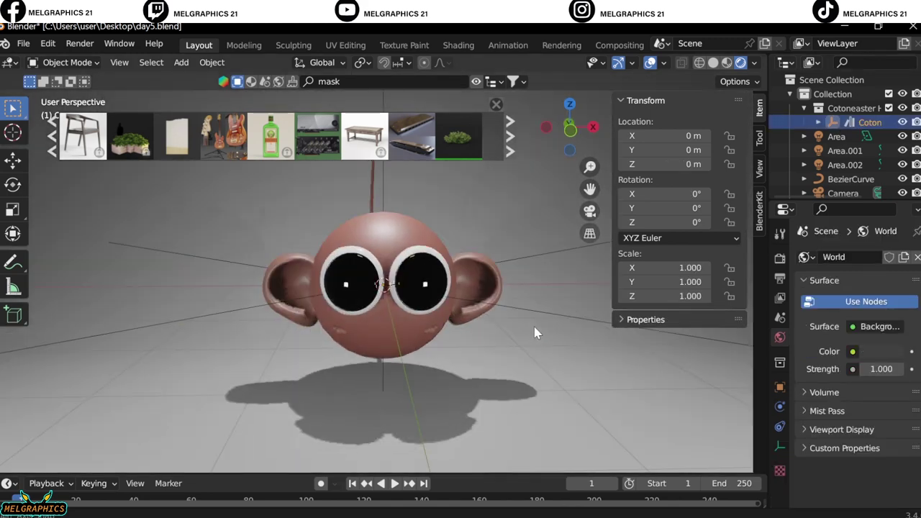
{"action": "left_click", "coordinate": [804, 108]}
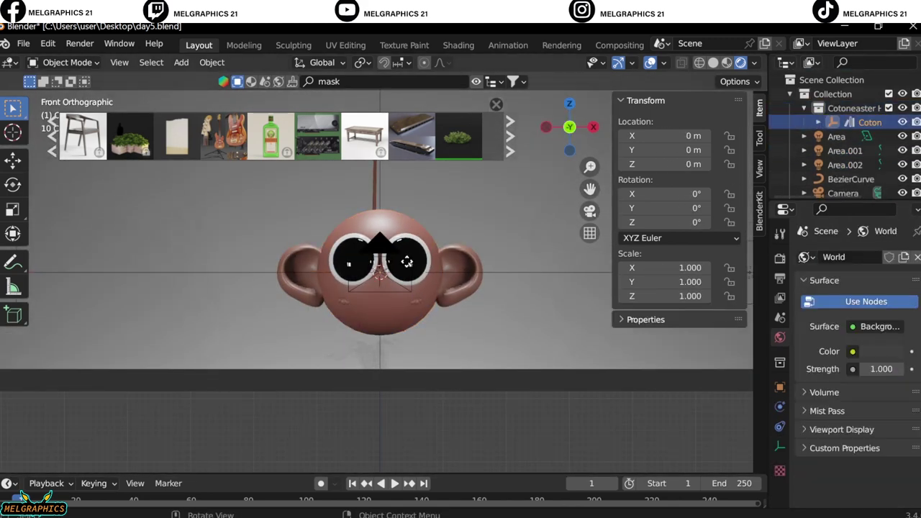
{"action": "key", "text": "g"}
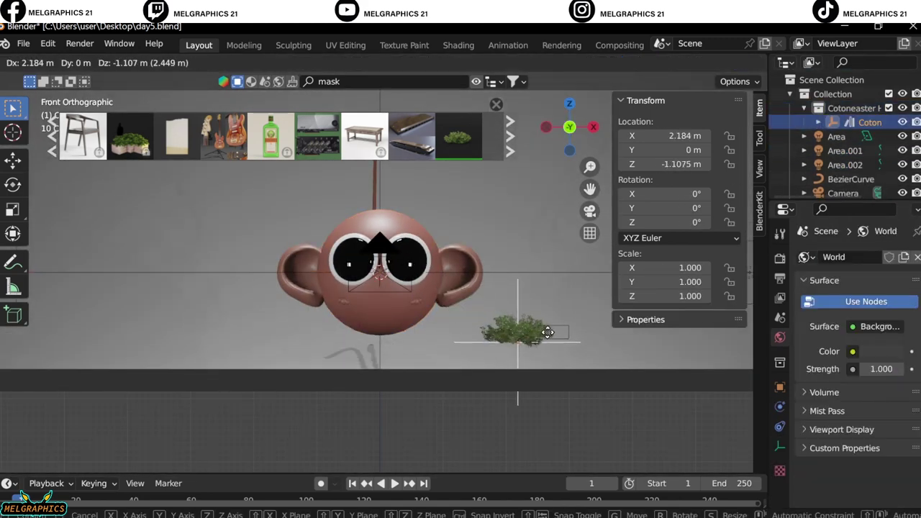
{"action": "left_click", "coordinate": [541, 322]}
Lower the bush onto the floor along Z and scale it to 1.597
{"action": "key", "text": "KP_0"}
{"action": "key", "text": "g"}
{"action": "key", "text": "z"}
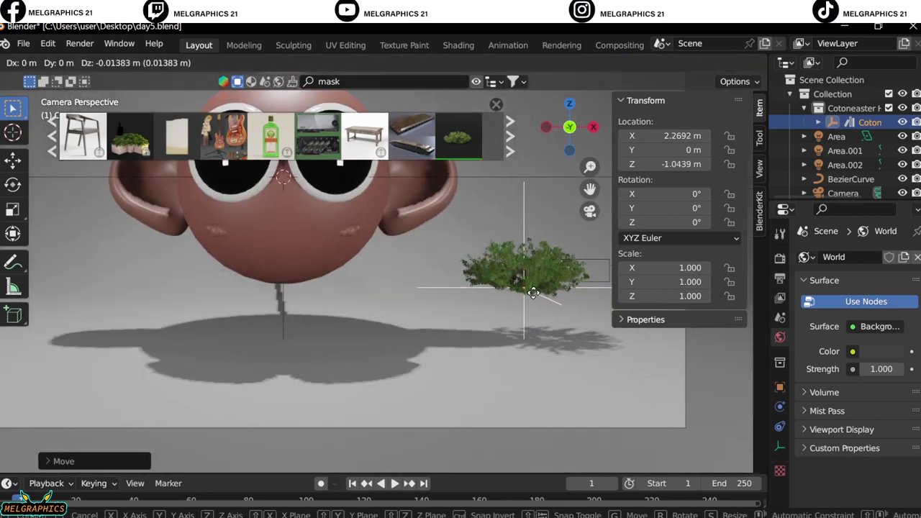
{"action": "left_click", "coordinate": [547, 338]}
{"action": "key", "text": "s"}
{"action": "left_click", "coordinate": [586, 394]}
Check the bush from side and front views and select the cyclorama backdrop
{"action": "key", "text": "KP_3"}
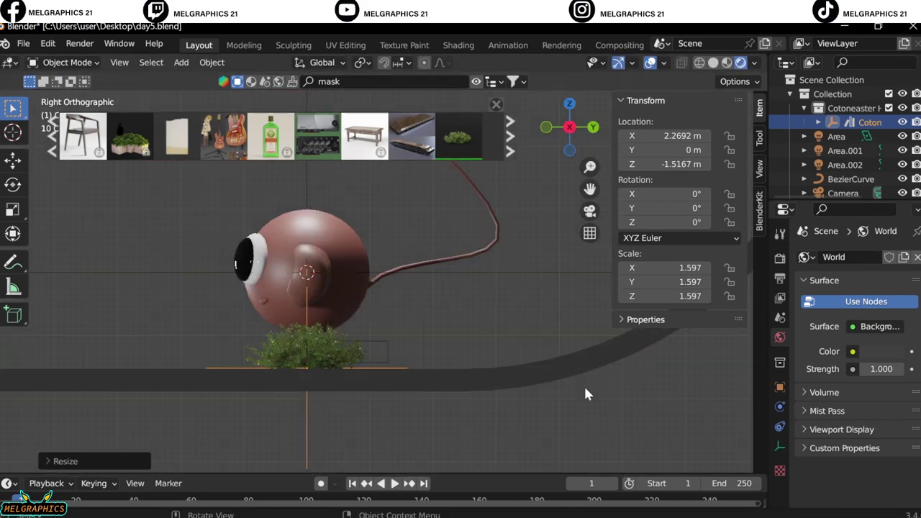
{"action": "key", "text": "KP_1"}
{"action": "left_click", "coordinate": [432, 337]}
{"action": "key", "text": "KP_0"}
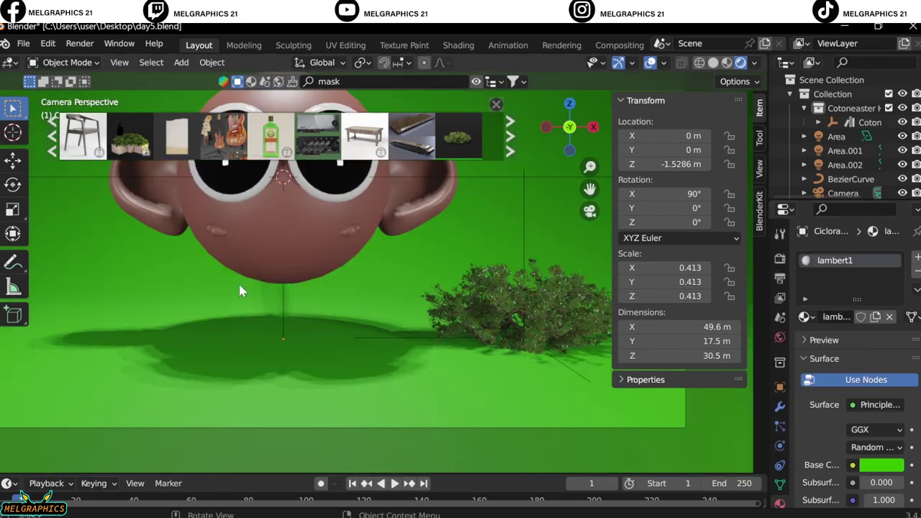
{"action": "left_click", "coordinate": [79, 44]}
Render the current frame with Render Image
{"action": "left_click", "coordinate": [141, 72]}
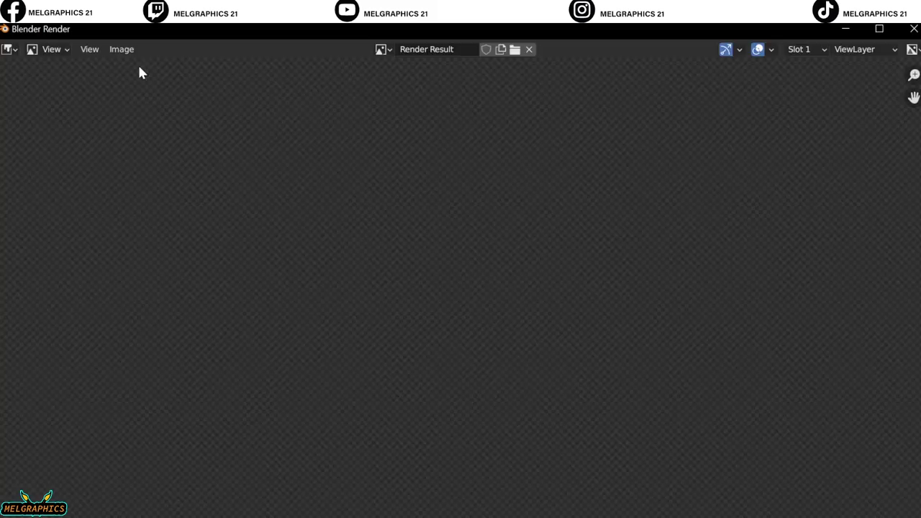